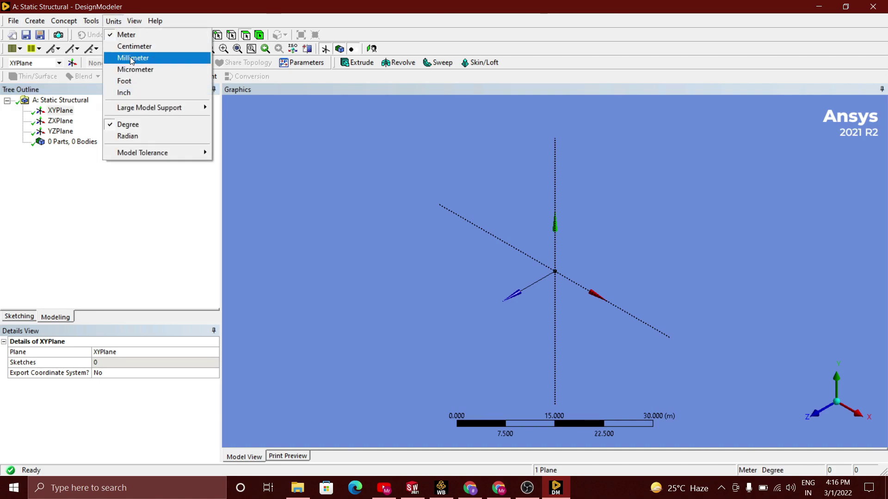
# Set the length unit to millimetres and open the XY plane face-on for sketching.
pyautogui.click(370, 48)
pyautogui.click(19, 316)
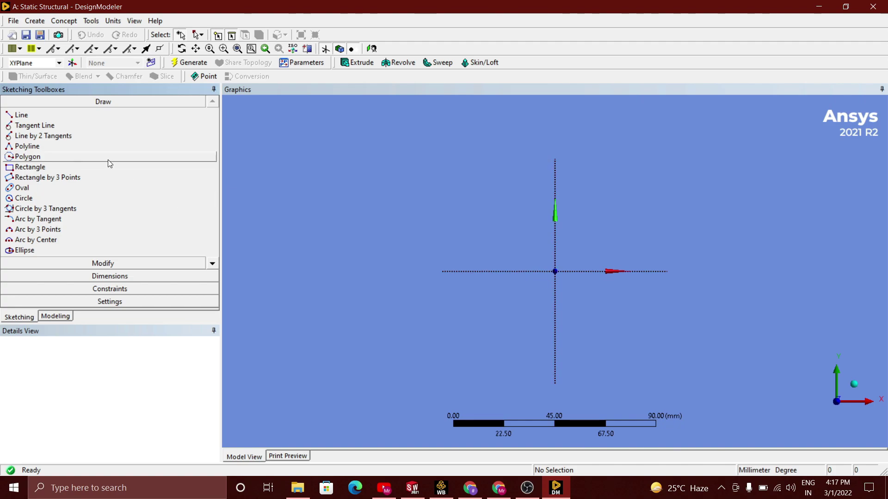
# Draw a closed hat-shaped polyline starting at the origin, with an inner opening about 21 mm wide and 15.5 mm high.
pyautogui.click(26, 146)
pyautogui.click(555, 271)
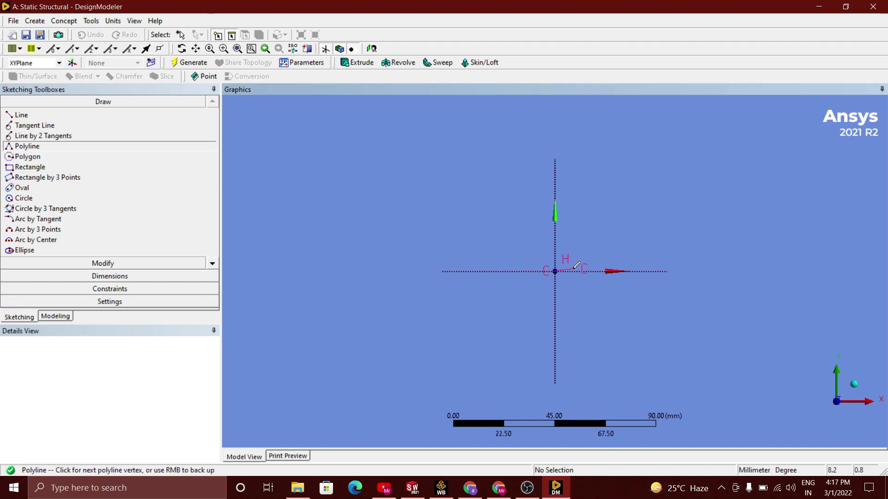
pyautogui.click(595, 271)
pyautogui.click(596, 236)
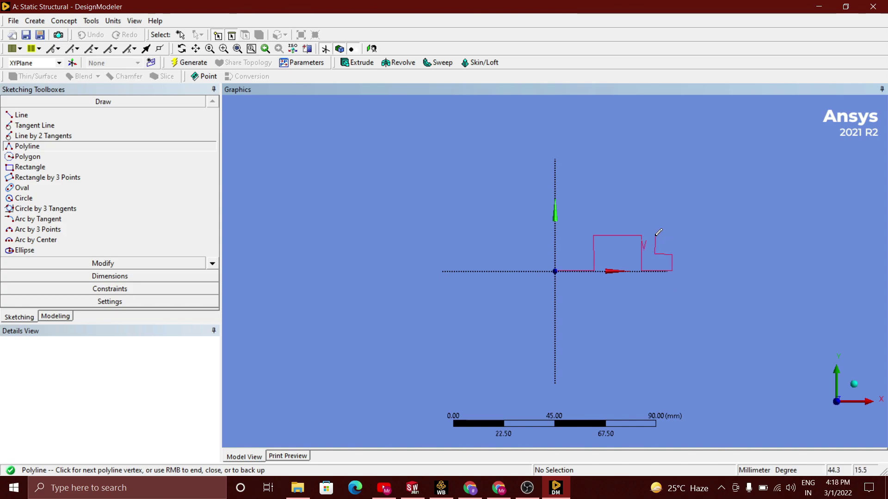
pyautogui.click(655, 226)
pyautogui.click(578, 226)
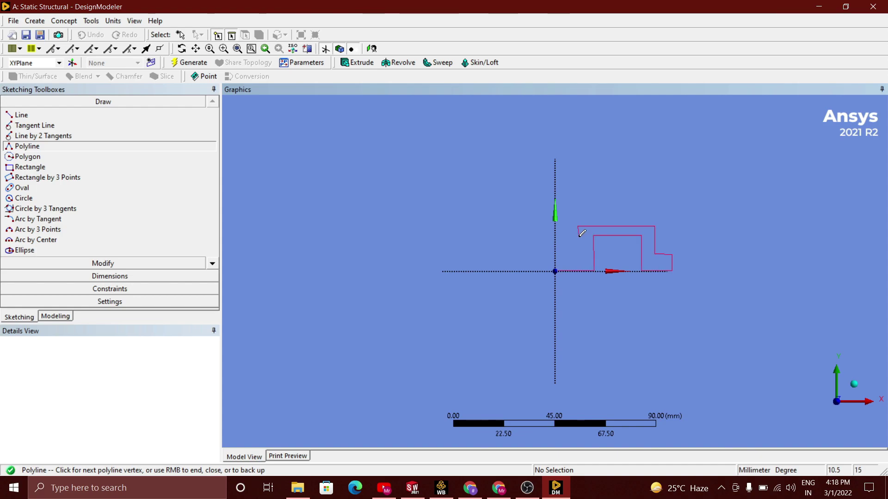
pyautogui.click(577, 258)
pyautogui.click(555, 261)
pyautogui.rightClick(555, 271)
pyautogui.click(575, 290)
# Add horizontal dimensions to the profile's left base edge, inner top edge and right base edge.
pyautogui.click(142, 277)
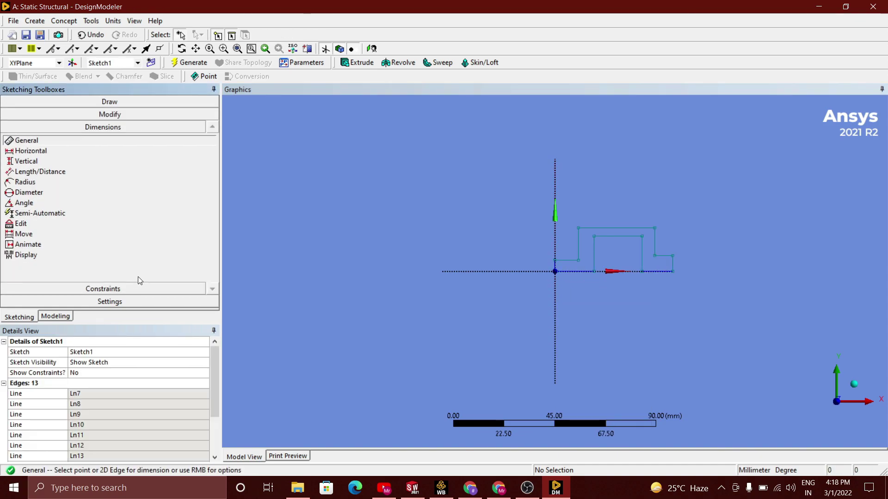
pyautogui.click(578, 276)
pyautogui.click(574, 290)
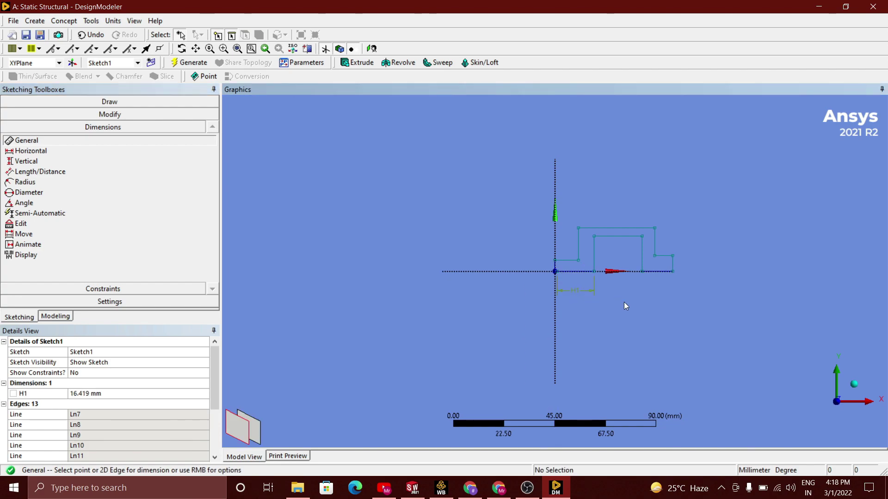
pyautogui.click(619, 236)
pyautogui.click(628, 186)
pyautogui.click(659, 271)
pyautogui.click(658, 291)
# Add vertical dimensions to both flange end edges, the outer left wall and the inner right wall.
pyautogui.click(673, 263)
pyautogui.click(693, 263)
pyautogui.click(555, 265)
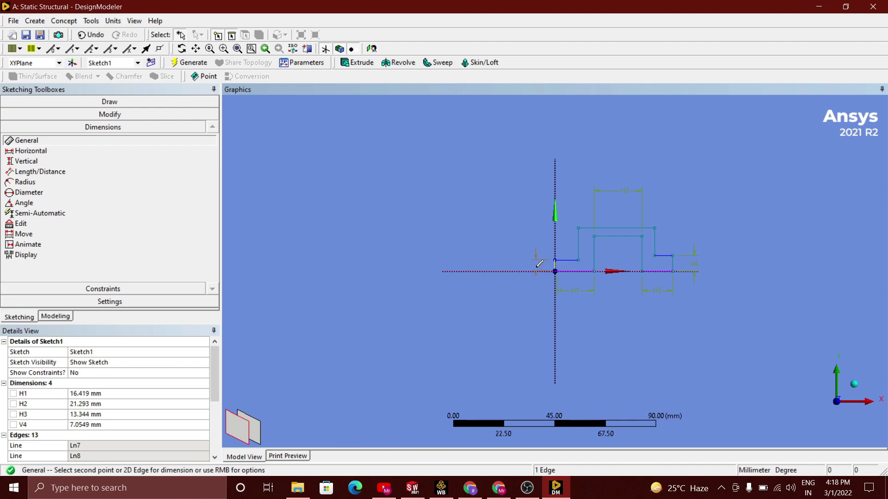
pyautogui.click(535, 277)
pyautogui.click(578, 245)
pyautogui.click(528, 244)
pyautogui.click(643, 260)
pyautogui.click(711, 254)
# Set horizontal dimensions H1 to 80 mm, H2 to 120 mm and H3 to 80 mm.
pyautogui.moveTo(213, 369); pyautogui.dragTo(213, 390)
pyautogui.click(158, 343)
pyautogui.write('80')
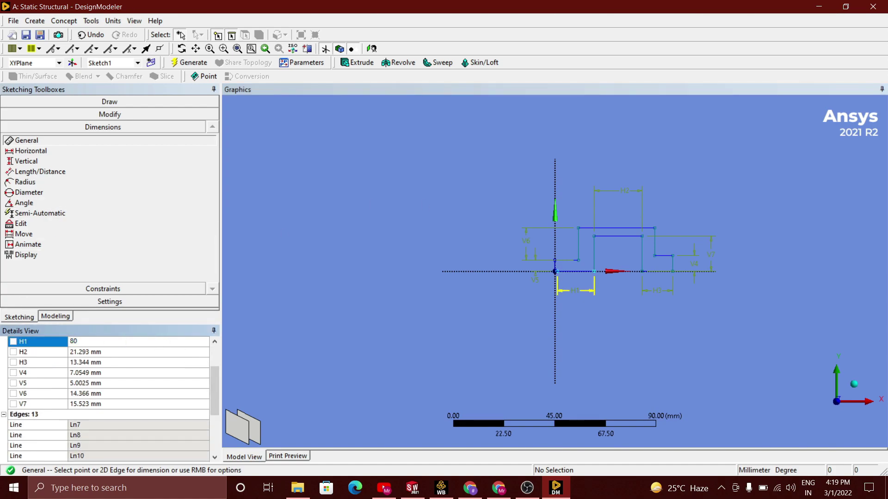
pyautogui.click(138, 352)
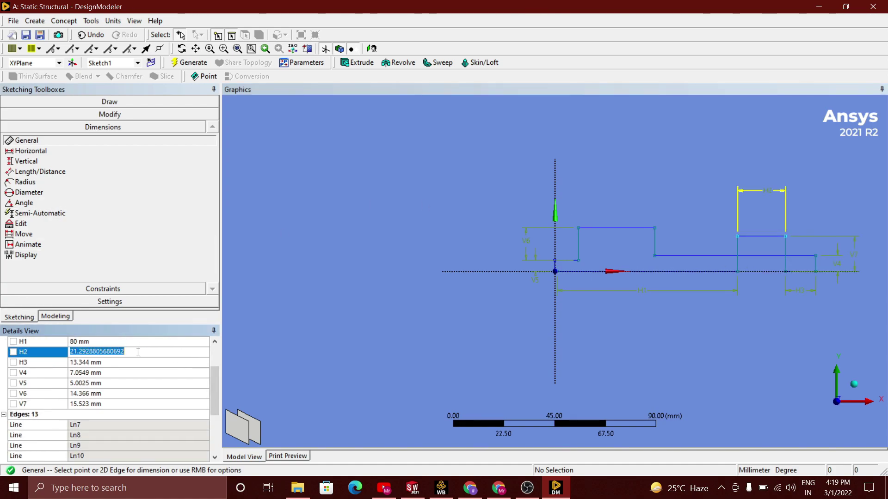
pyautogui.write('120')
pyautogui.click(138, 363)
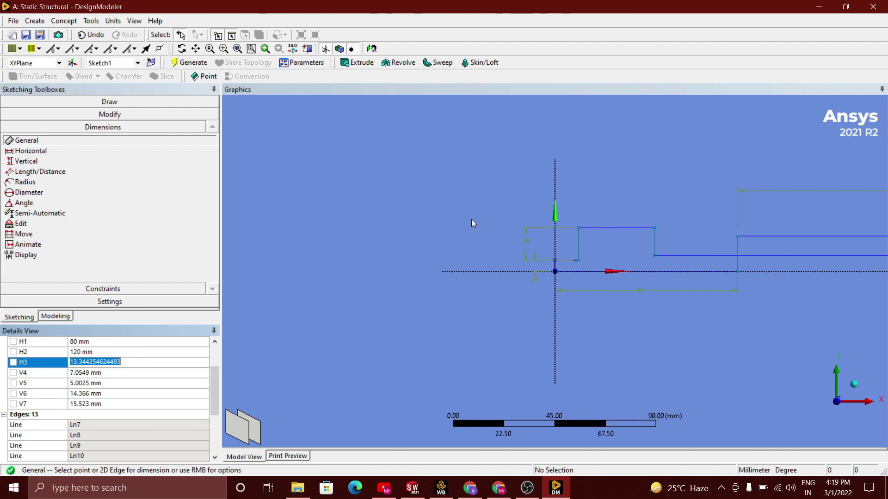
pyautogui.scroll(-5, 418, 163)
pyautogui.write('80')
# Set the flange thickness dimensions V4 and V5 to 15 mm each.
pyautogui.click(134, 372)
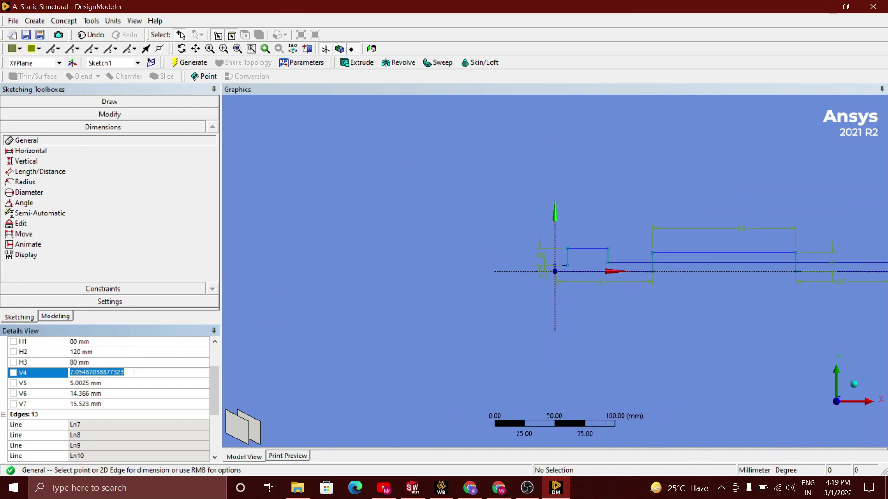
pyautogui.scroll(-3, 299, 329)
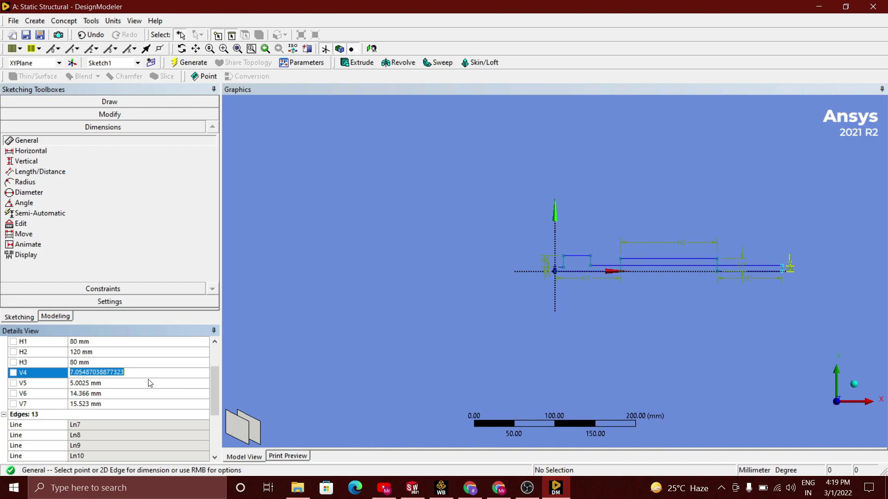
pyautogui.write('15')
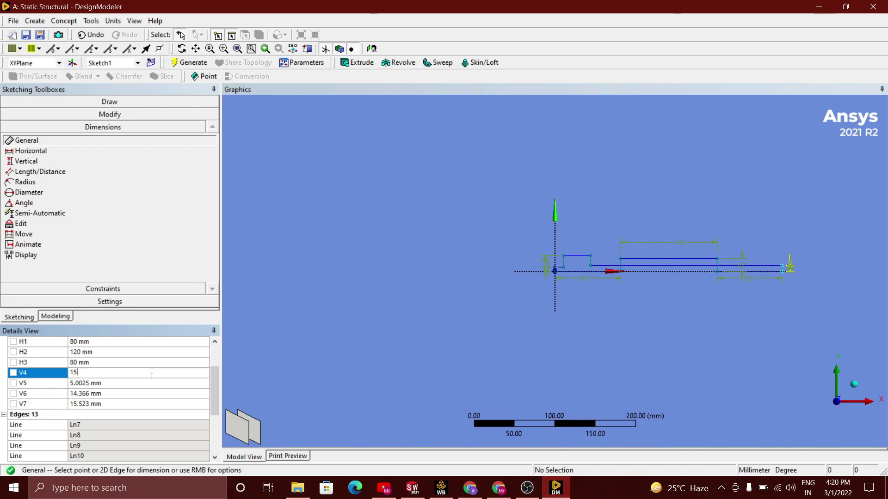
pyautogui.click(137, 387)
pyautogui.write('15')
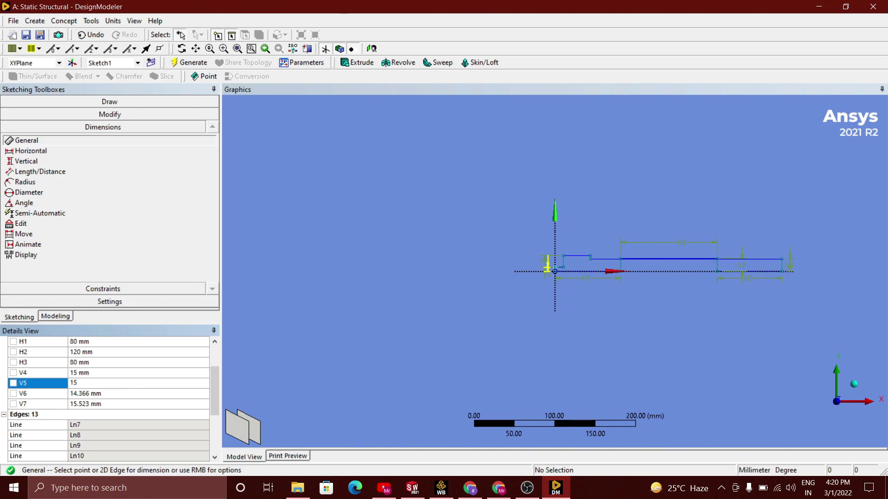
pyautogui.click(110, 390)
pyautogui.click(106, 383)
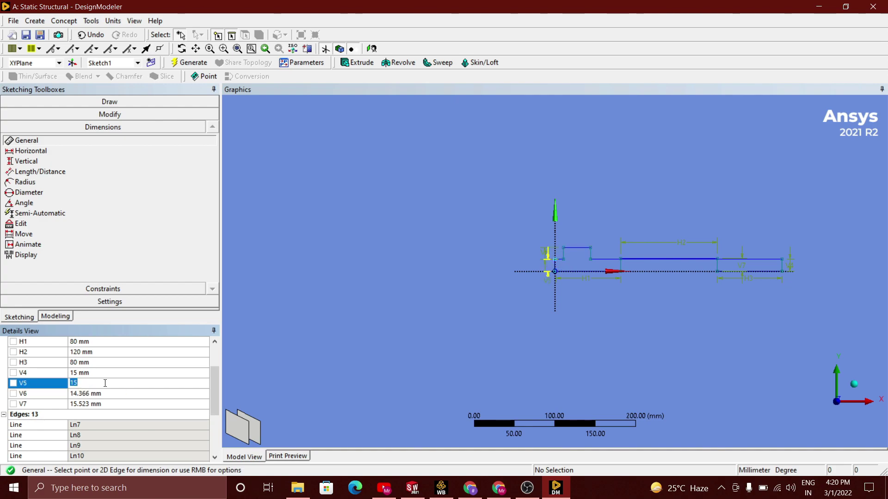
# Set the outer wall height V6 to 100 mm and the inner wall height V7 to 85 mm.
pyautogui.click(107, 394)
pyautogui.write('100')
pyautogui.click(111, 405)
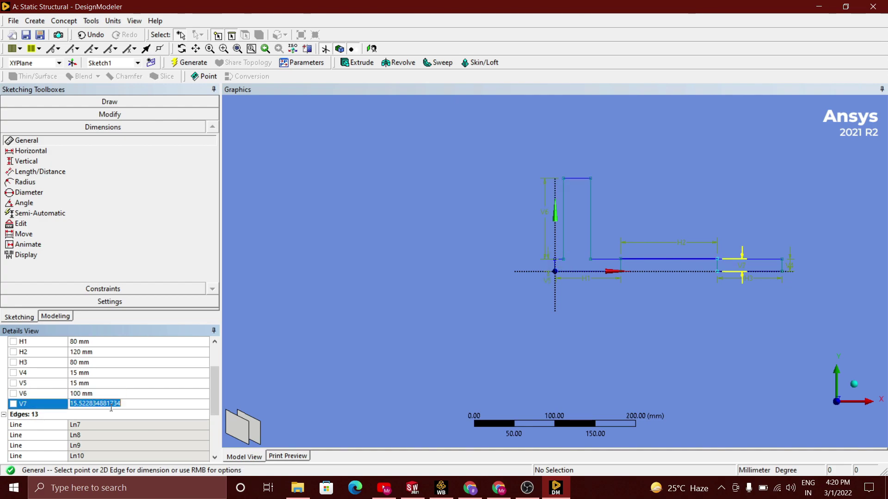
pyautogui.write('85')
pyautogui.press('Return')
pyautogui.scroll(3, 653, 234)
pyautogui.scroll(-1, 653, 234)
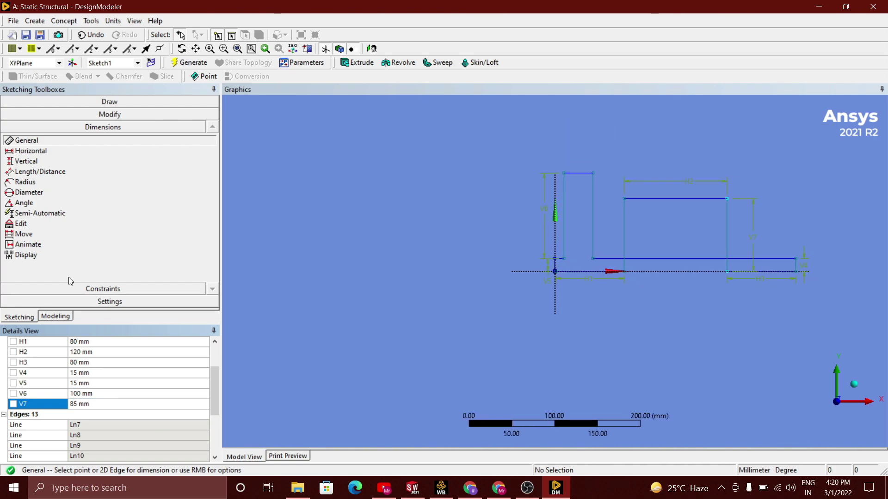
# Undo the value changes made to the profile's horizontal and vertical dimensions.
pyautogui.click(109, 101)
pyautogui.click(22, 424)
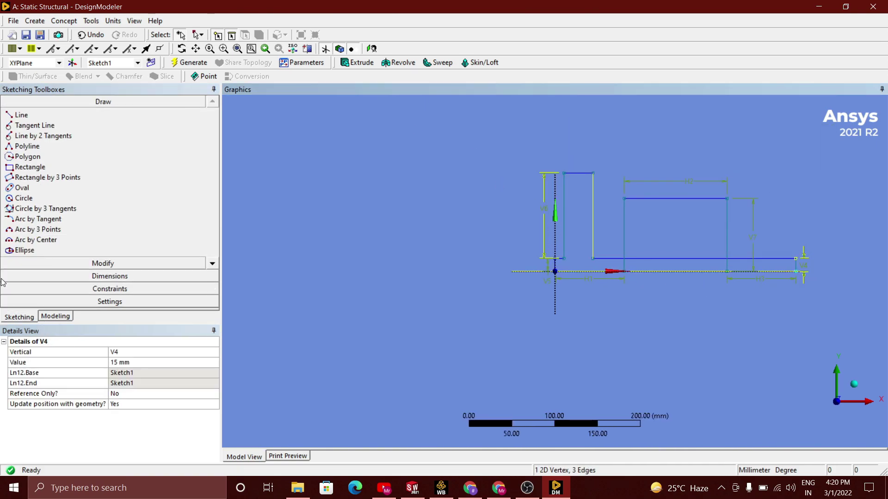
pyautogui.click(93, 35)
pyautogui.click(93, 35)
pyautogui.click(92, 34)
pyautogui.click(93, 35)
pyautogui.click(93, 34)
pyautogui.click(257, 206)
pyautogui.scroll(-2, 610, 282)
pyautogui.scroll(10, 612, 280)
pyautogui.click(691, 206)
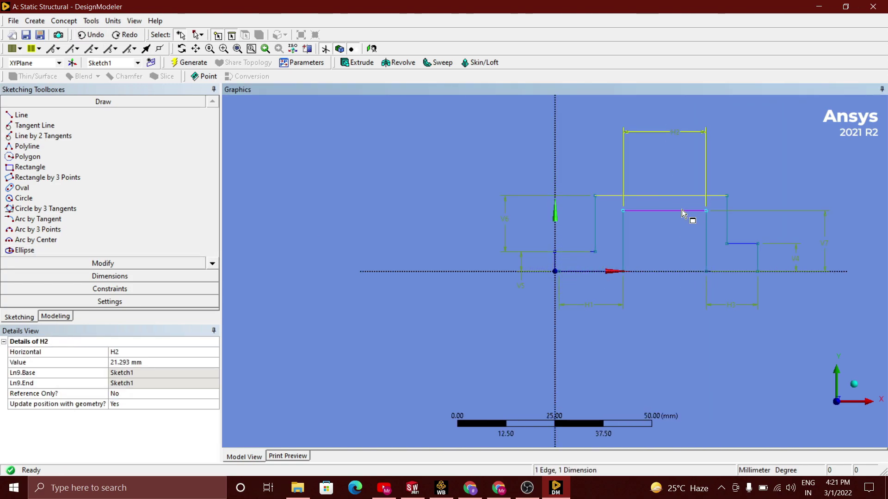
# Undo the outer and inner wall height dimensions and go through the remaining dimension entries.
pyautogui.click(121, 277)
pyautogui.click(121, 276)
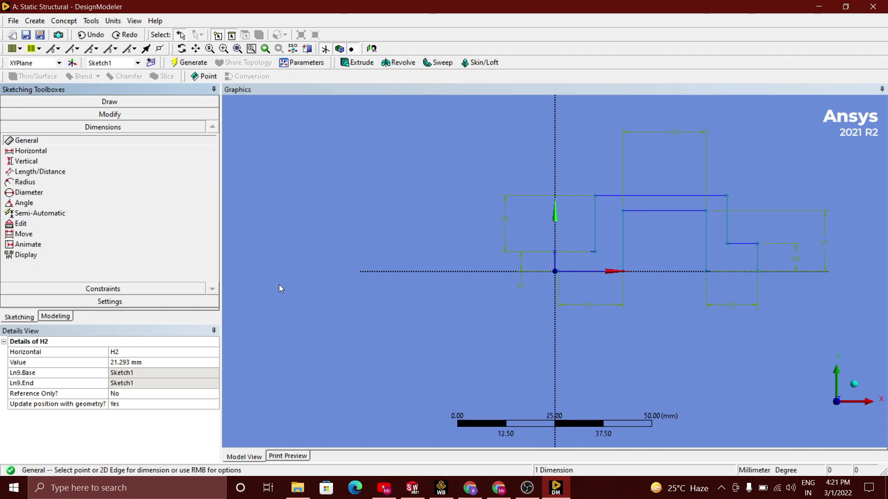
pyautogui.click(122, 354)
pyautogui.click(95, 35)
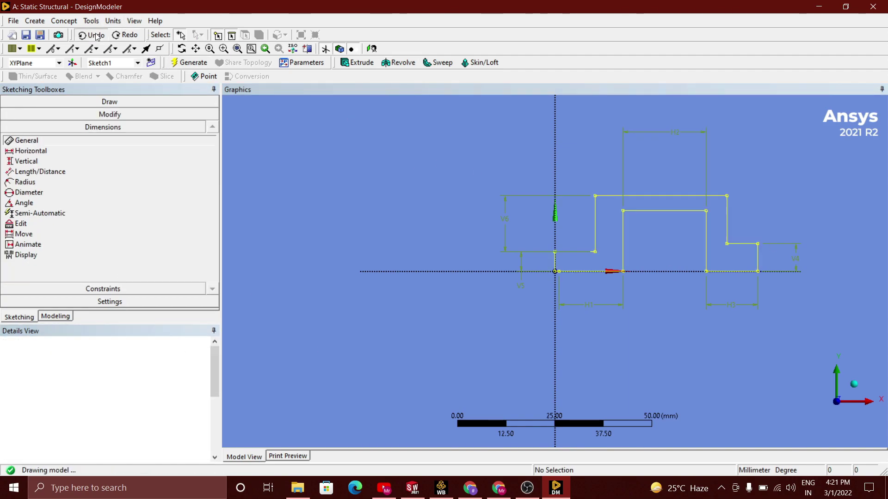
pyautogui.click(122, 434)
pyautogui.click(123, 424)
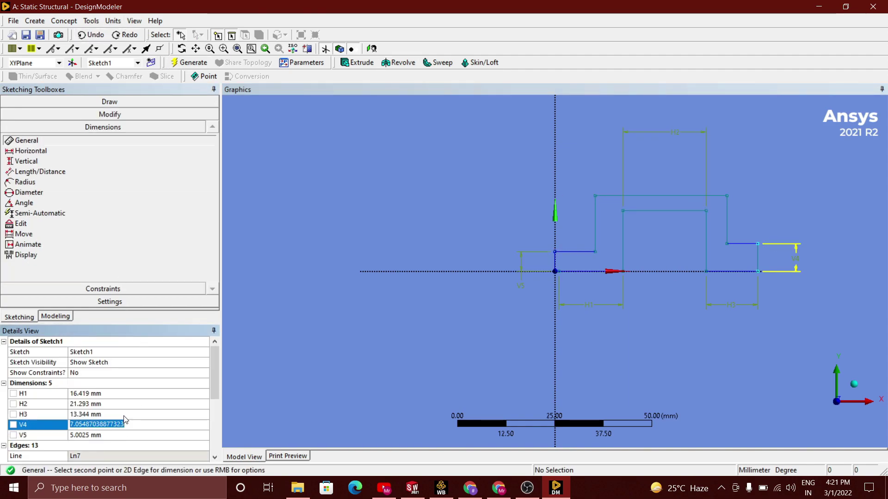
pyautogui.click(124, 415)
pyautogui.click(126, 403)
pyautogui.click(130, 394)
pyautogui.click(135, 403)
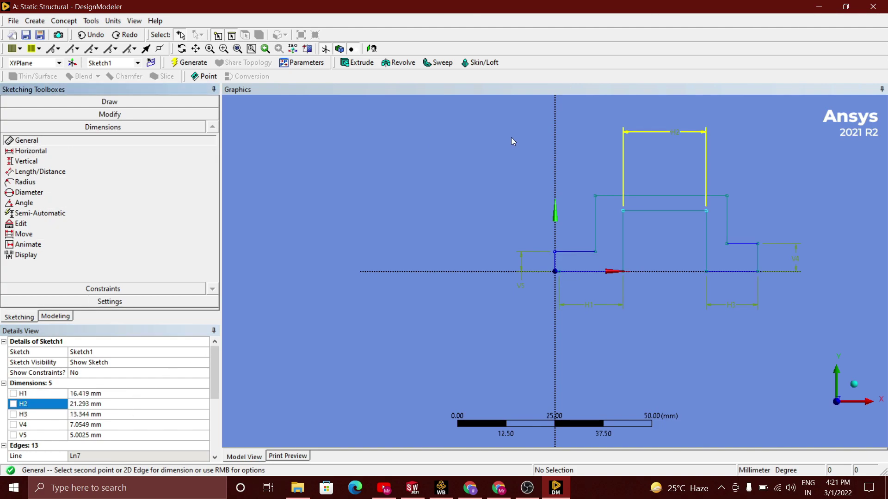
# Dimension the width of the profile's outer top edge and set it to 120 mm.
pyautogui.click(657, 195)
pyautogui.click(666, 180)
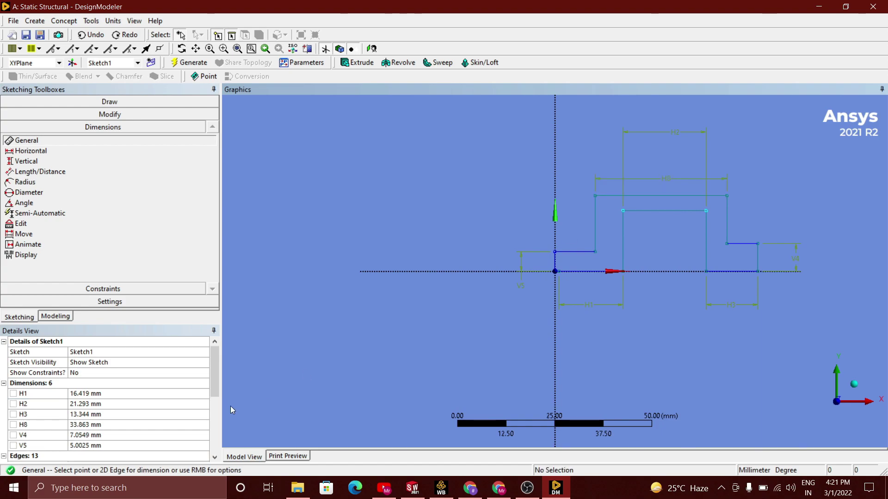
pyautogui.click(130, 443)
pyautogui.click(135, 414)
pyautogui.click(139, 404)
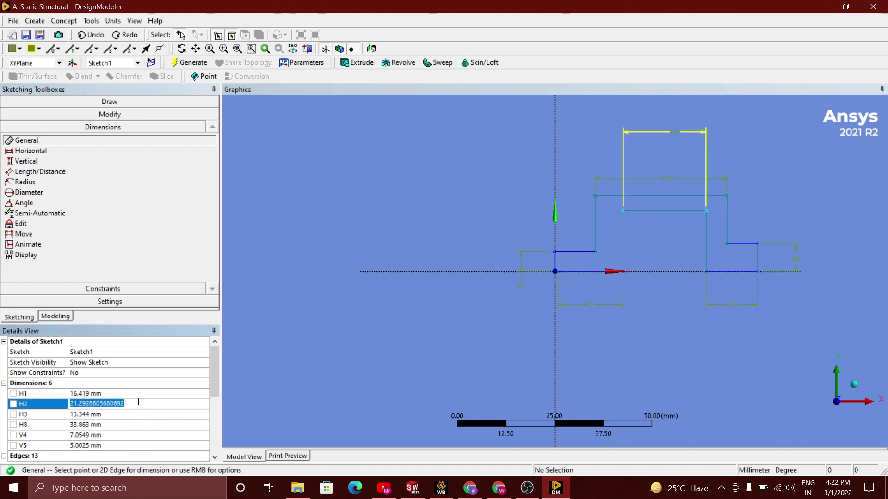
pyautogui.click(134, 424)
pyautogui.write('1')
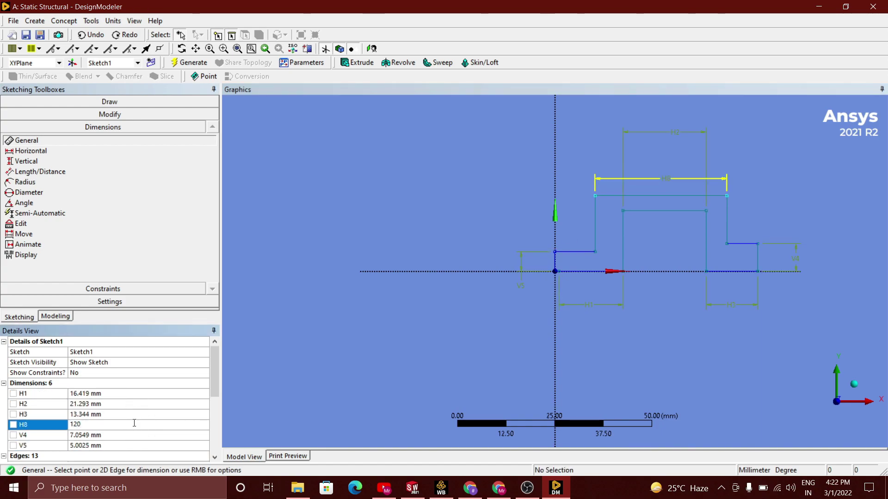
pyautogui.write('20')
# Undo all the sketch work until the XY plane is empty.
pyautogui.click(144, 397)
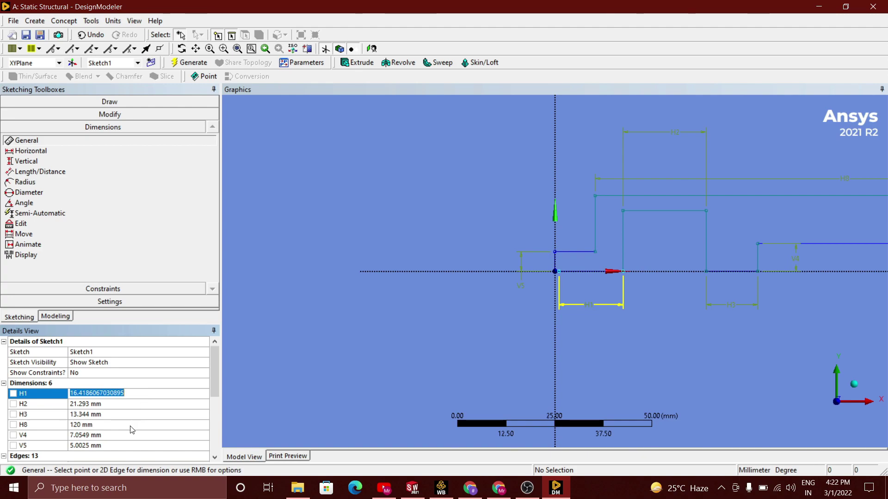
pyautogui.click(95, 34)
# Draw a larger closed hat-shaped polyline from the origin, about 104 mm high, with the left flange extending past the vertical axis.
pyautogui.click(37, 102)
pyautogui.click(46, 146)
pyautogui.scroll(-2, 369, 281)
pyautogui.click(554, 272)
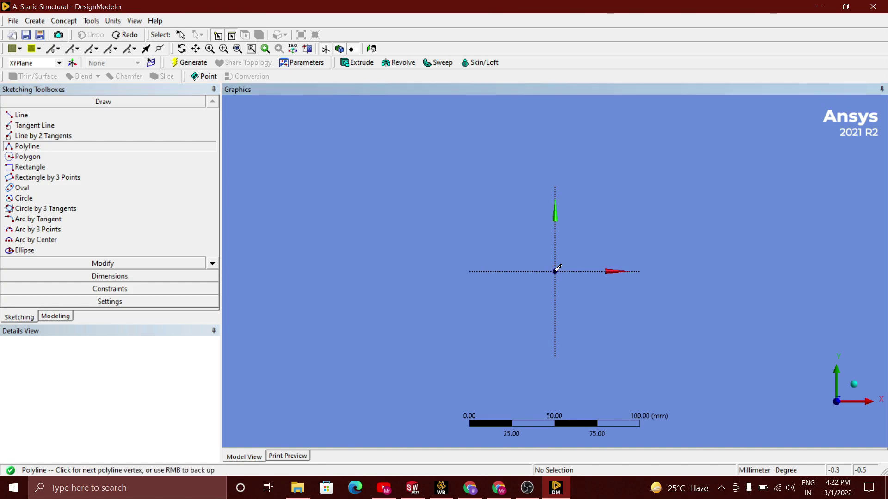
pyautogui.click(638, 271)
pyautogui.click(638, 158)
pyautogui.click(828, 159)
pyautogui.click(827, 270)
pyautogui.scroll(-2, 879, 271)
pyautogui.click(802, 270)
pyautogui.click(802, 242)
pyautogui.click(746, 243)
pyautogui.click(746, 166)
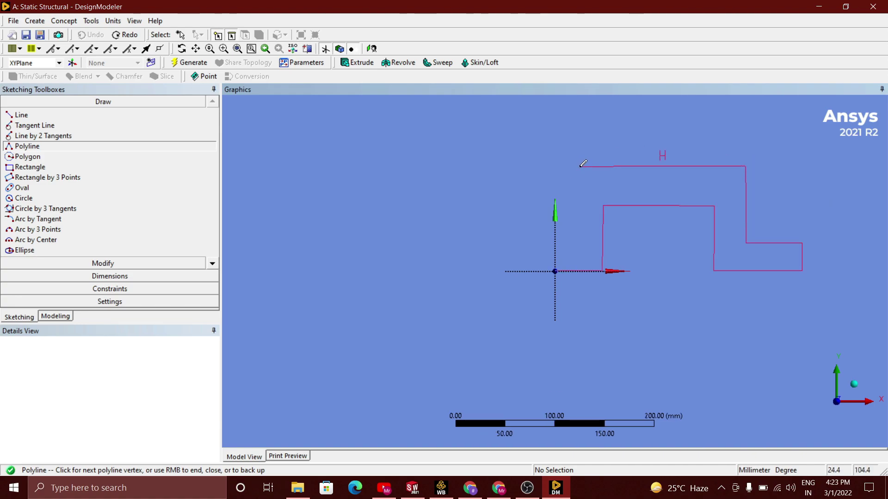
pyautogui.click(566, 167)
pyautogui.click(568, 246)
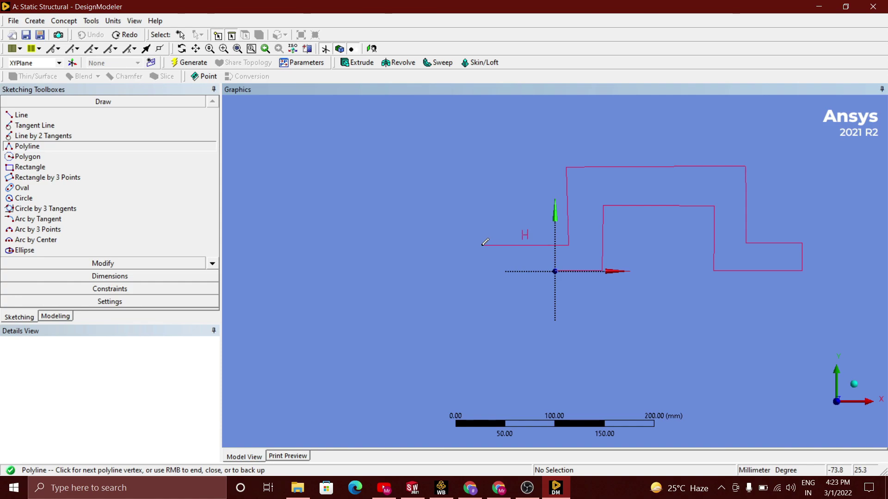
pyautogui.click(483, 273)
pyautogui.rightClick(558, 271)
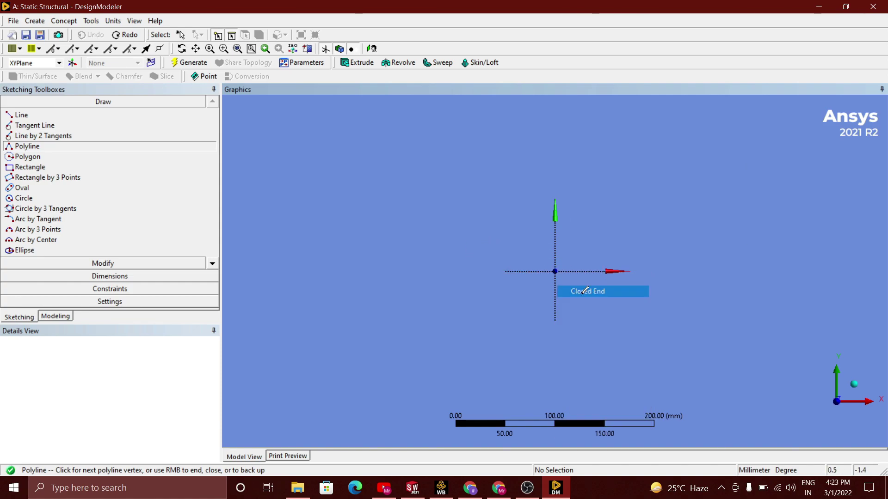
pyautogui.click(594, 291)
# Dimension the right flange's thickness, set it to 15 mm, and pick the left flange's end edge for dimensioning.
pyautogui.click(101, 276)
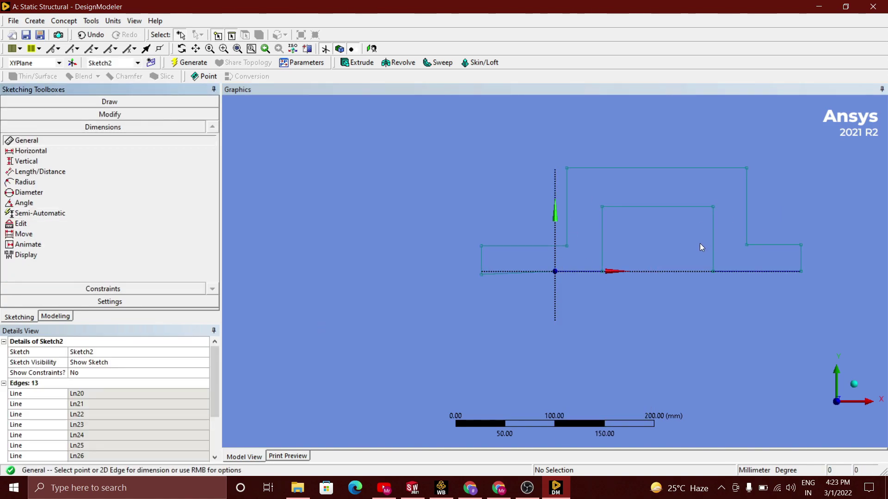
pyautogui.click(776, 244)
pyautogui.click(807, 254)
pyautogui.click(116, 394)
pyautogui.write('15')
pyautogui.press('Return')
pyautogui.click(481, 259)
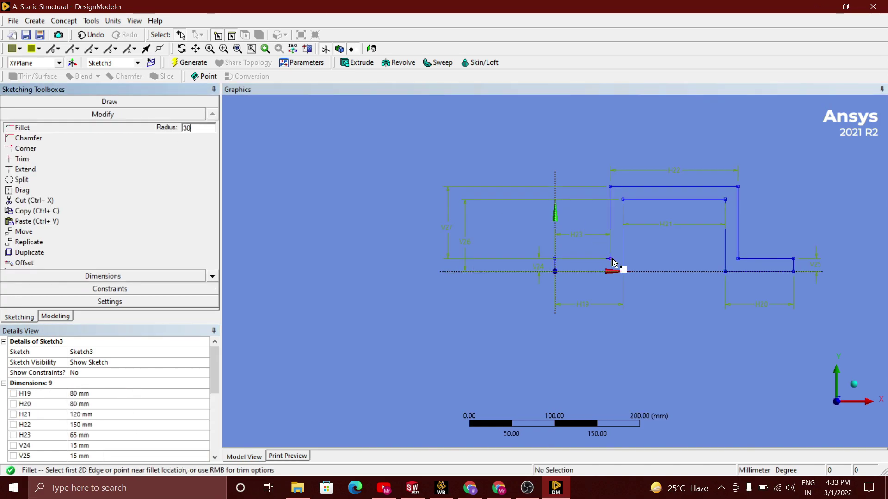
# Fillet the left flange bend and the inner upper-left corner at 30 mm radius, also trying the outer upper-left and inner upper-right corners.
pyautogui.click(611, 259)
pyautogui.click(611, 186)
pyautogui.click(521, 285)
pyautogui.click(624, 200)
pyautogui.click(725, 200)
pyautogui.click(520, 284)
# Try to fillet the bottom corner of the inner left wall, where it meets the base line, at 30 mm radius.
pyautogui.click(623, 271)
pyautogui.scroll(-2, 623, 271)
pyautogui.scroll(10, 754, 293)
pyautogui.scroll(-3, 756, 296)
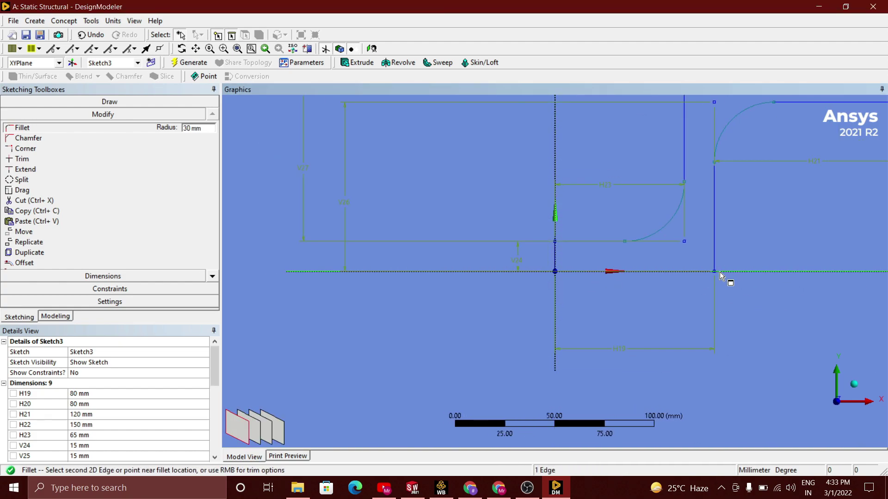
pyautogui.click(720, 272)
pyautogui.click(521, 284)
pyautogui.scroll(-3, 555, 273)
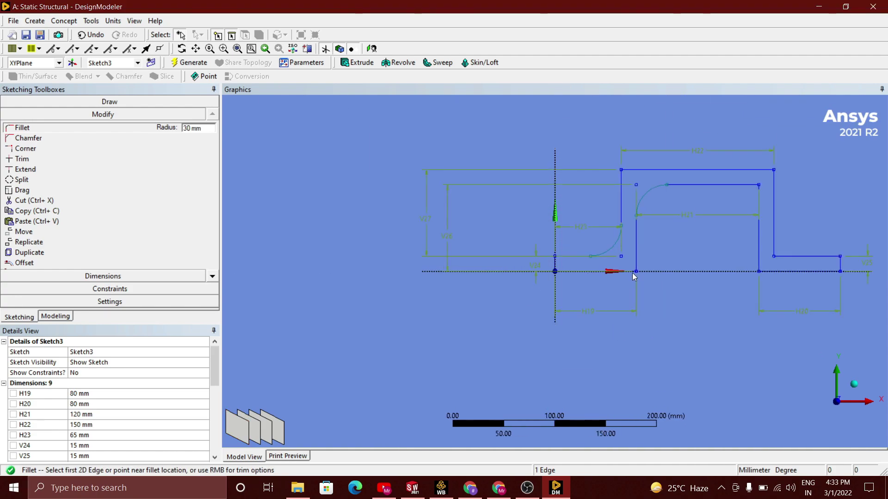
# Fillet the right wall's inner bottom corner, flange bend and outer upper corner at 30 mm radius, also trying the inner upper-right corner and undoing it.
pyautogui.click(758, 271)
pyautogui.click(773, 257)
pyautogui.click(775, 171)
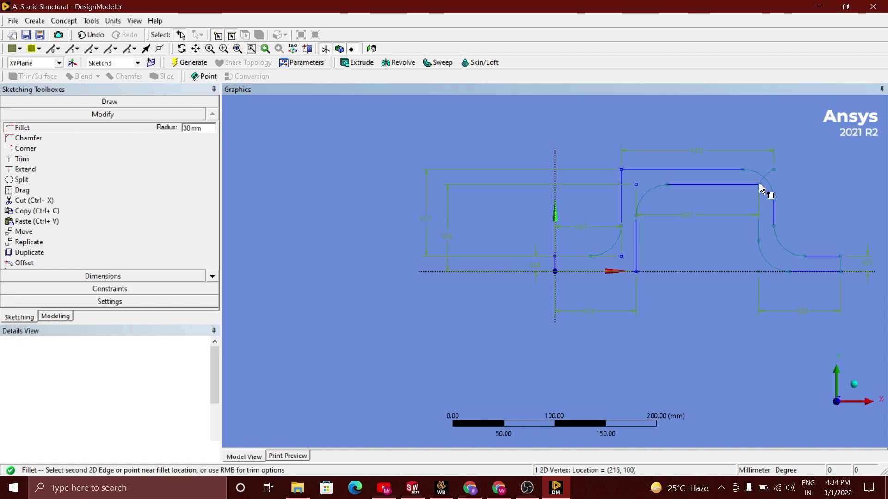
pyautogui.click(759, 185)
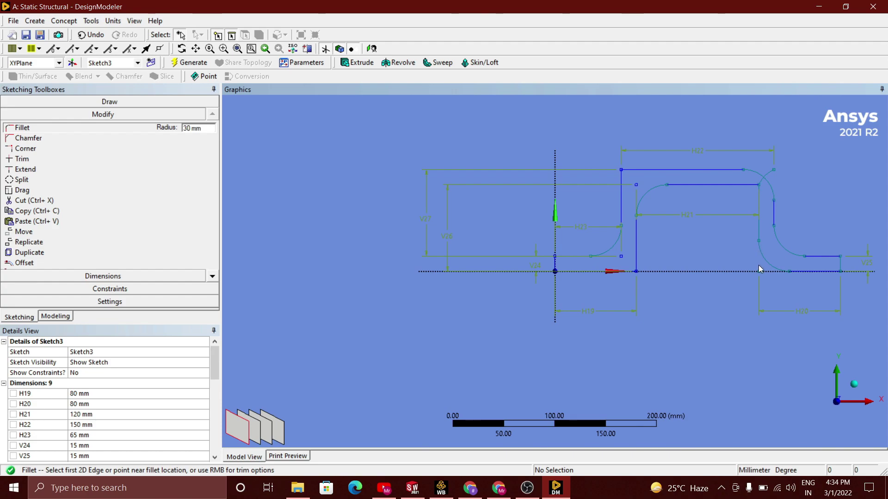
pyautogui.click(82, 36)
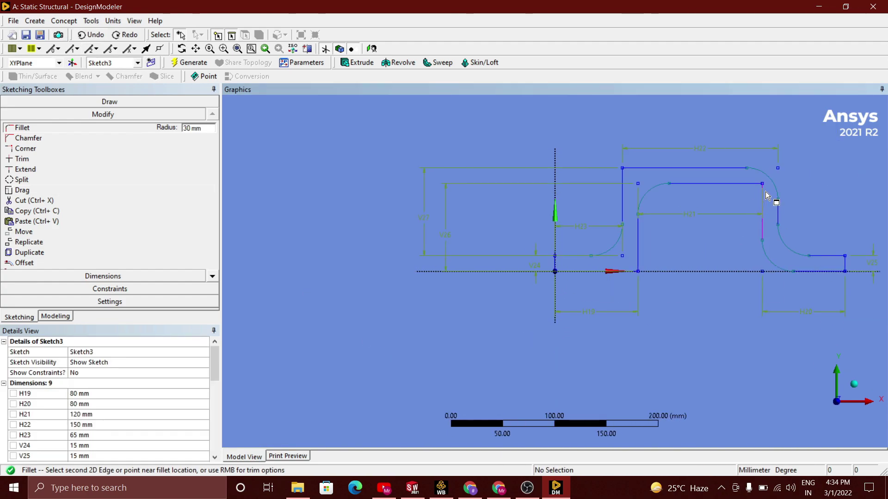
# Draw a vertical line from the inner top edge's right end down to the inner right wall.
pyautogui.scroll(5, 791, 196)
pyautogui.click(197, 49)
pyautogui.moveTo(715, 200)
pyautogui.mouseDown()
pyautogui.moveTo(541, 222)
pyautogui.moveTo(366, 275)
pyautogui.mouseUp()
pyautogui.scroll(-3, 677, 247)
pyautogui.click(110, 101)
pyautogui.click(77, 116)
pyautogui.click(672, 174)
pyautogui.click(671, 235)
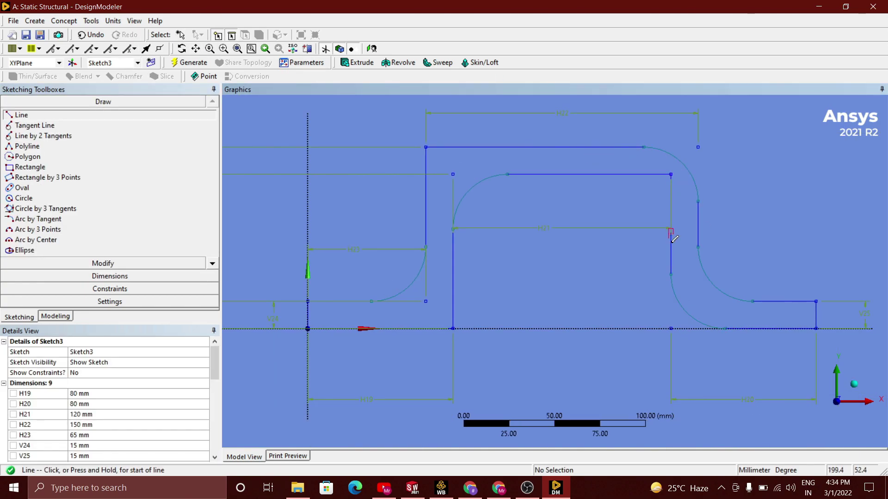
# Fillet the outer upper-left corner and the bottom corner of the inner left wall at 30 mm radius.
pyautogui.click(105, 264)
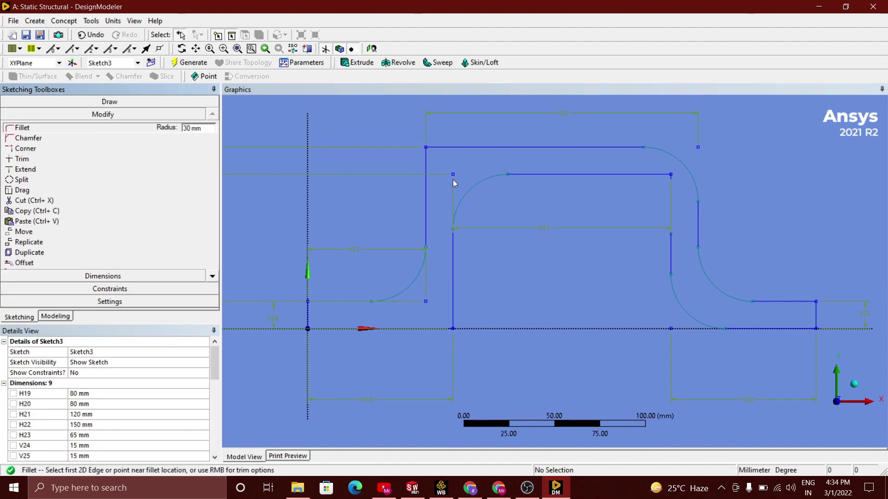
pyautogui.click(445, 152)
pyautogui.click(417, 329)
pyautogui.click(452, 305)
pyautogui.click(647, 174)
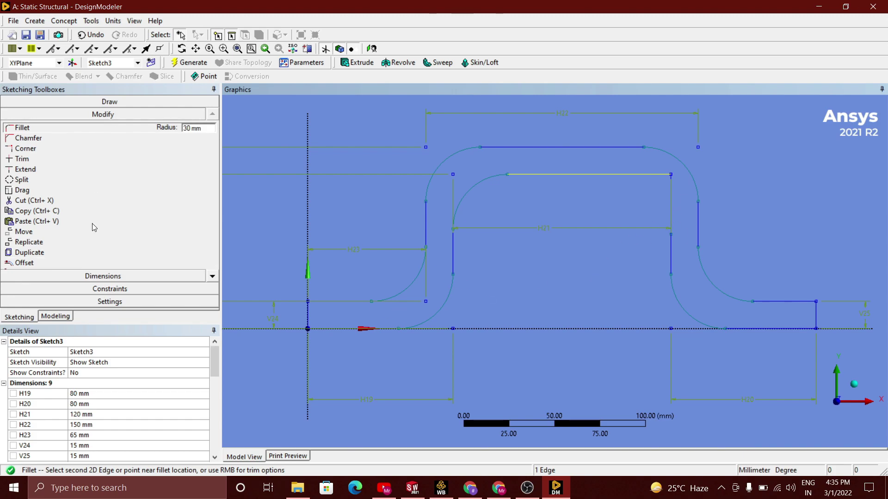
# Redraw the vertical line upward from the inner right wall to close the gap at the inner upper-right corner.
pyautogui.click(106, 101)
pyautogui.click(21, 115)
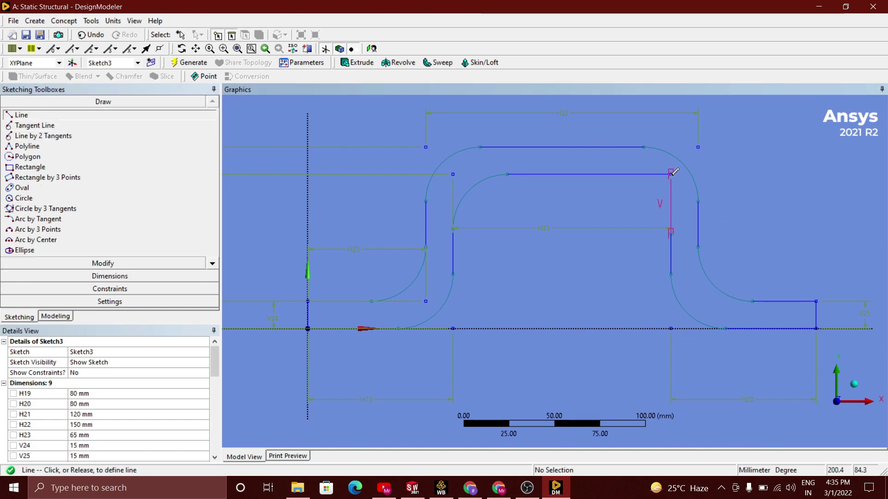
pyautogui.scroll(3, 675, 209)
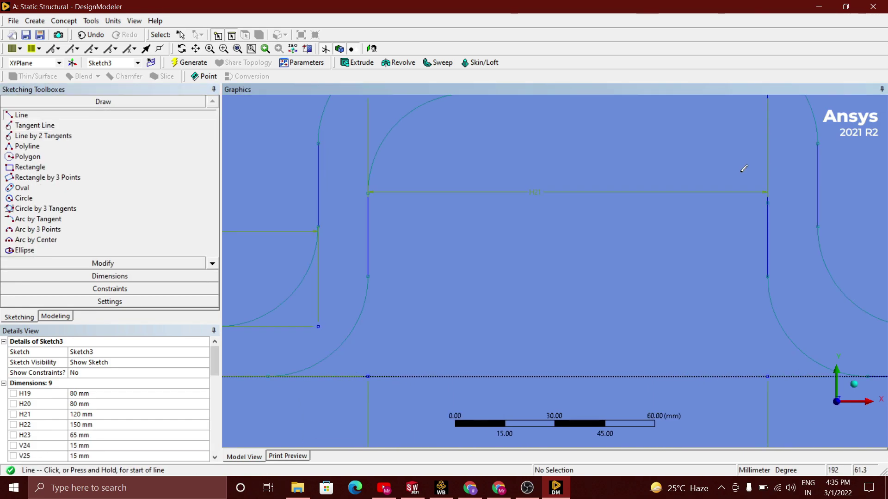
pyautogui.scroll(-4, 741, 171)
# Go through the sketch's listed dimensions, lines and arcs, and delete the leftover line Ln51.
pyautogui.click(118, 276)
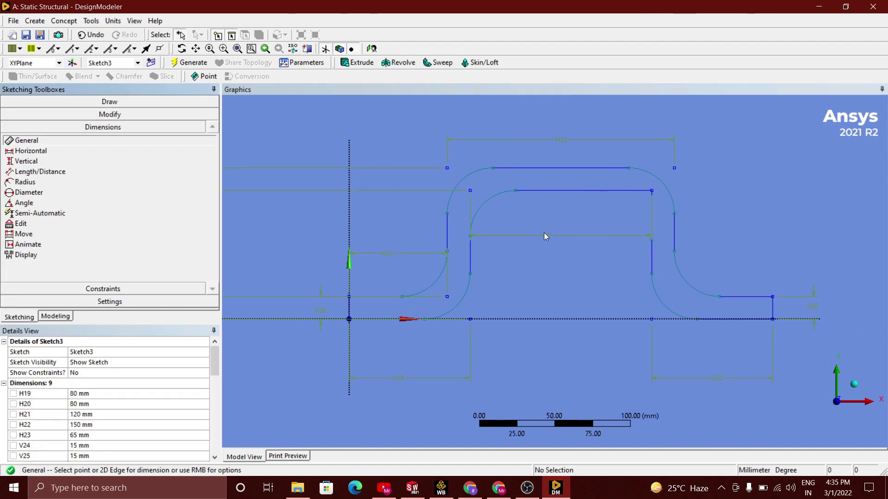
pyautogui.click(106, 439)
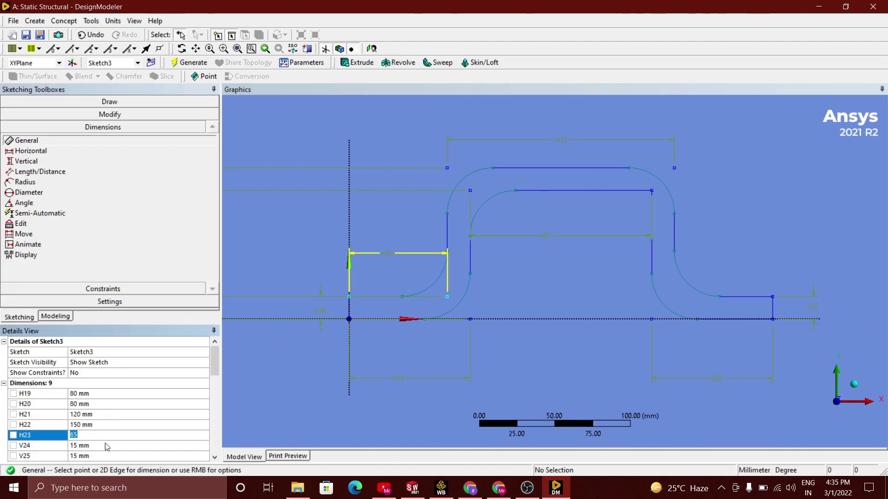
pyautogui.moveTo(218, 373); pyautogui.dragTo(218, 409)
pyautogui.click(199, 393)
pyautogui.click(163, 373)
pyautogui.rightClick(159, 374)
pyautogui.click(179, 415)
pyautogui.scroll(-2, 178, 415)
pyautogui.click(143, 362)
pyautogui.click(140, 425)
pyautogui.click(139, 446)
pyautogui.click(138, 456)
pyautogui.click(138, 444)
pyautogui.rightClick(139, 442)
pyautogui.click(172, 402)
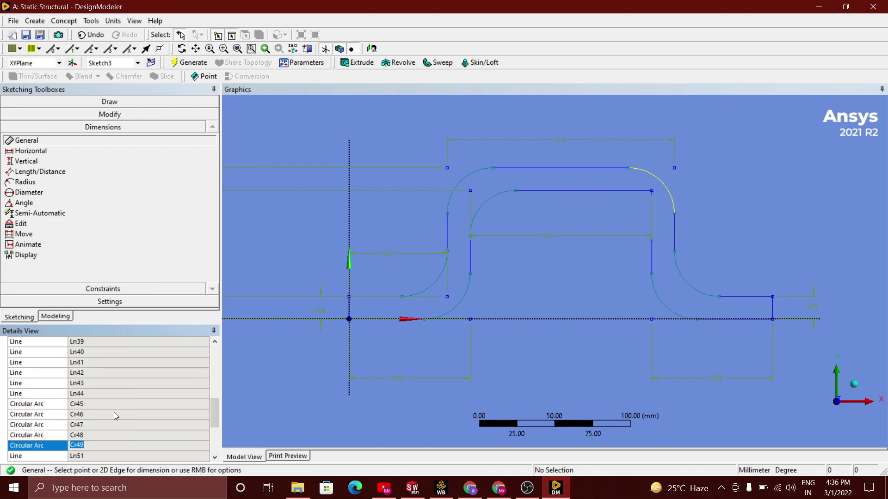
pyautogui.rightClick(29, 456)
pyautogui.click(52, 436)
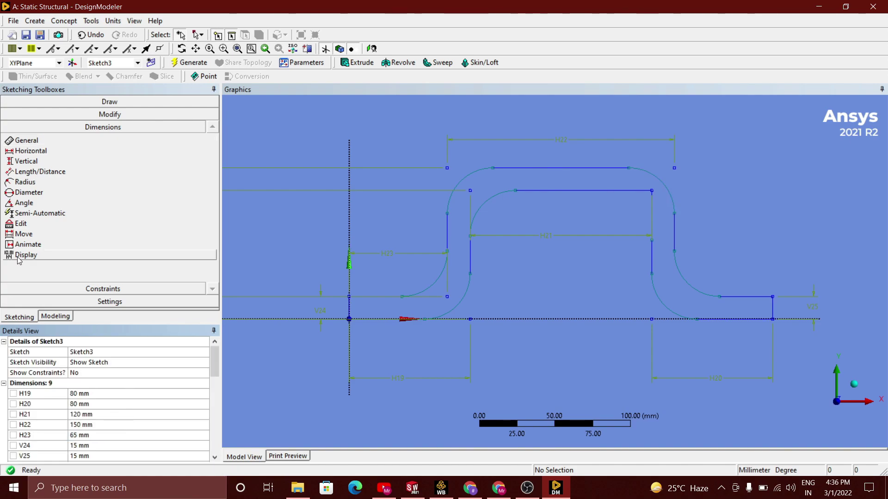
# Fillet the inner upper-right corner at 30 mm radius and trim the leftover wall segment beside the arc.
pyautogui.click(109, 114)
pyautogui.click(22, 128)
pyautogui.click(597, 191)
pyautogui.click(653, 227)
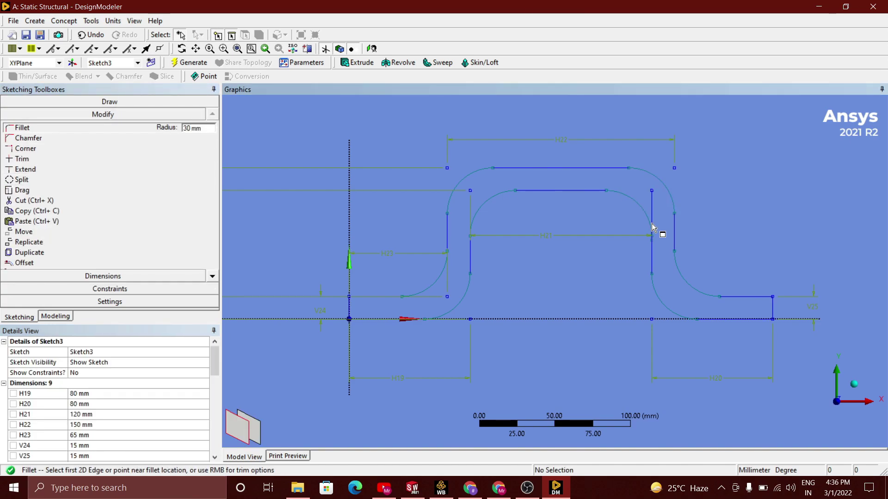
pyautogui.click(22, 158)
pyautogui.click(652, 200)
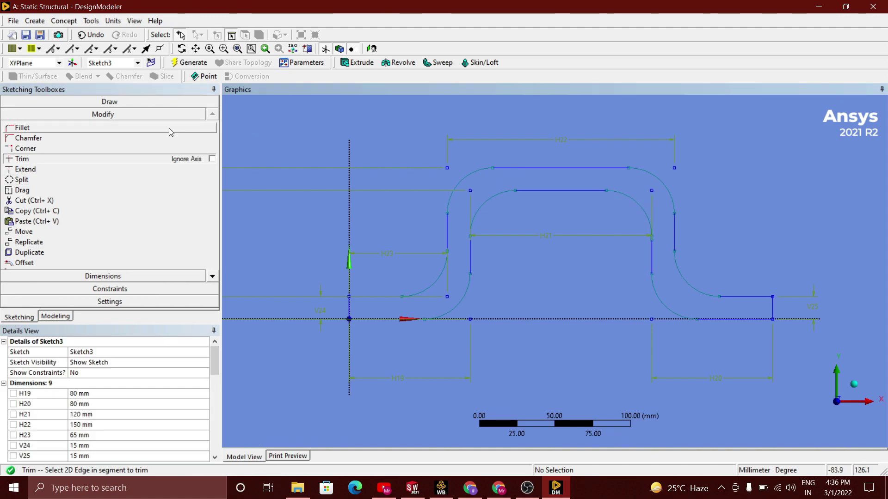
# Extrude the hat-shaped profile Sketch3 to a depth of 120 mm as added material.
pyautogui.click(55, 316)
pyautogui.click(356, 62)
pyautogui.click(74, 120)
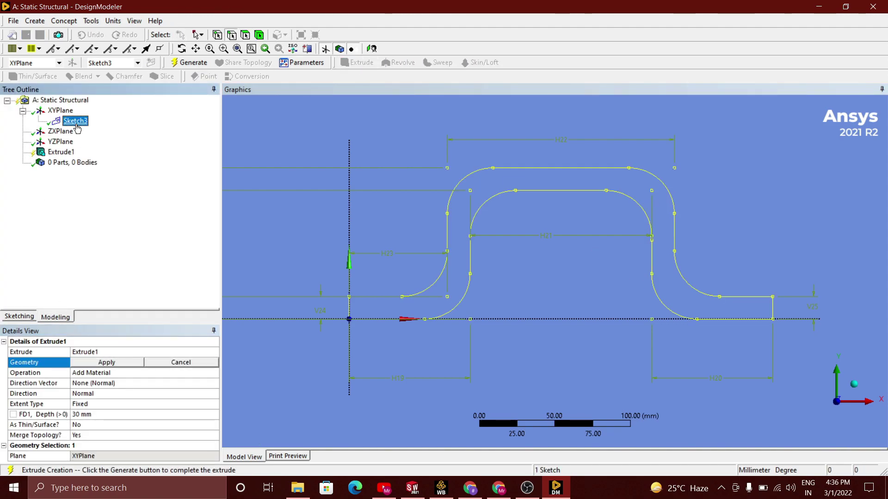
pyautogui.click(106, 362)
pyautogui.click(131, 414)
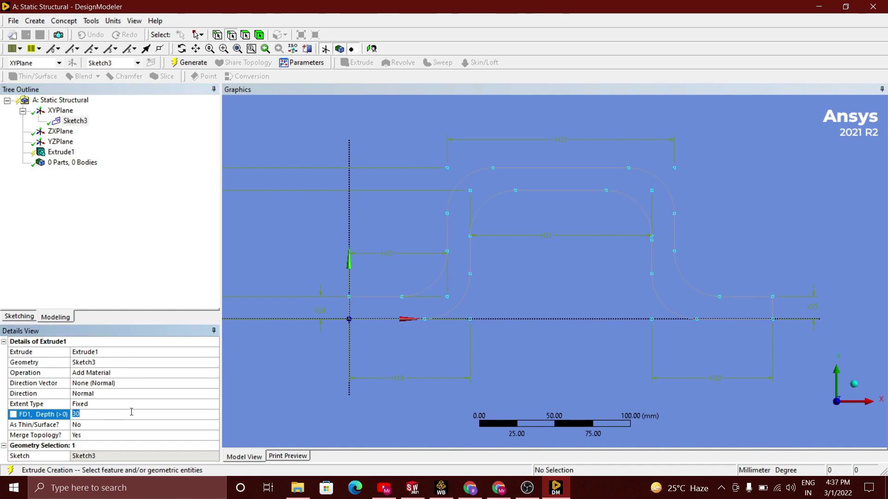
pyautogui.click(195, 63)
pyautogui.scroll(-3, 560, 226)
pyautogui.moveTo(484, 229)
pyautogui.mouseDown(button='middle')
pyautogui.moveTo(479, 207)
pyautogui.moveTo(503, 244)
pyautogui.moveTo(557, 264)
pyautogui.moveTo(483, 273)
pyautogui.mouseUp(button='middle')
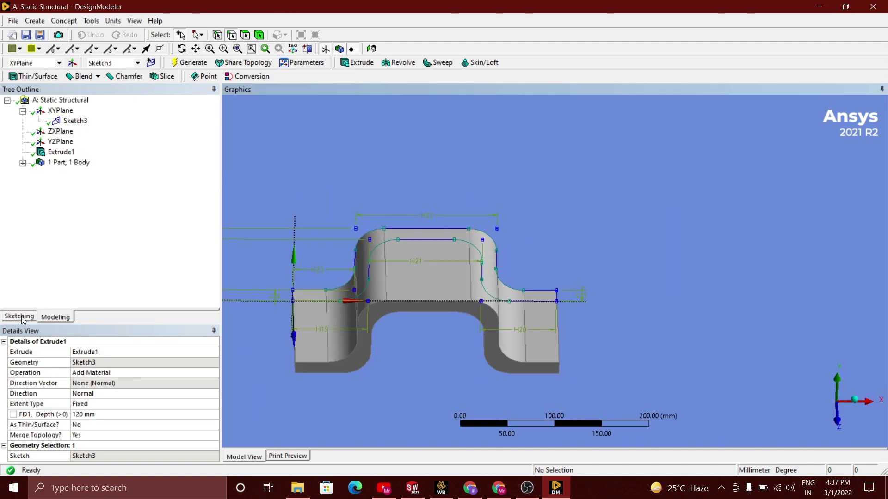
# Try to create a new plane on the right flange's top face, generating it from the XY plane.
pyautogui.click(19, 316)
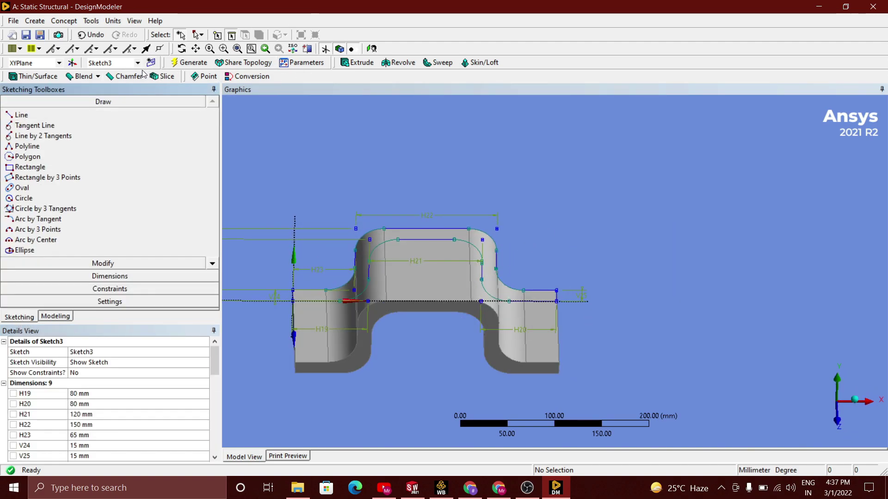
pyautogui.click(55, 316)
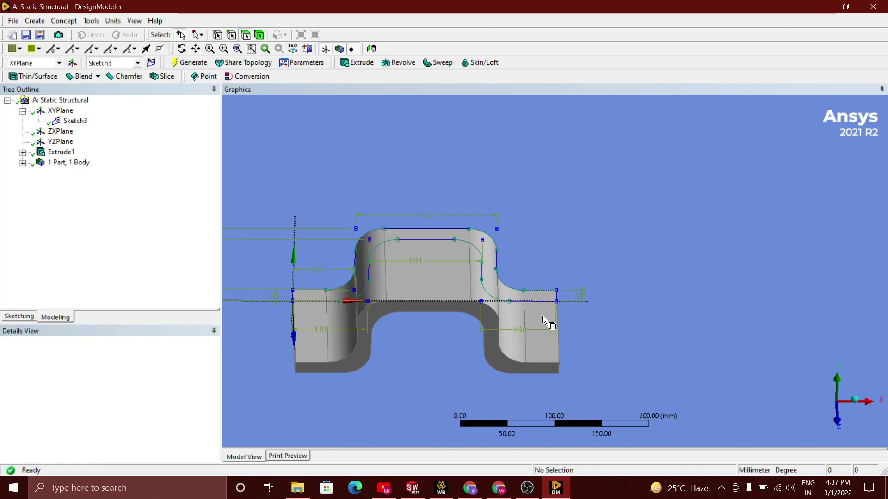
pyautogui.click(545, 343)
pyautogui.click(190, 66)
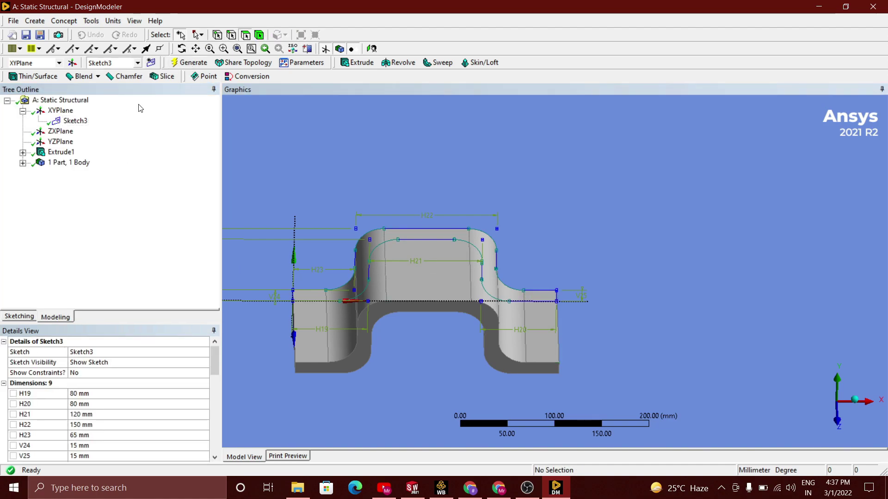
pyautogui.click(73, 63)
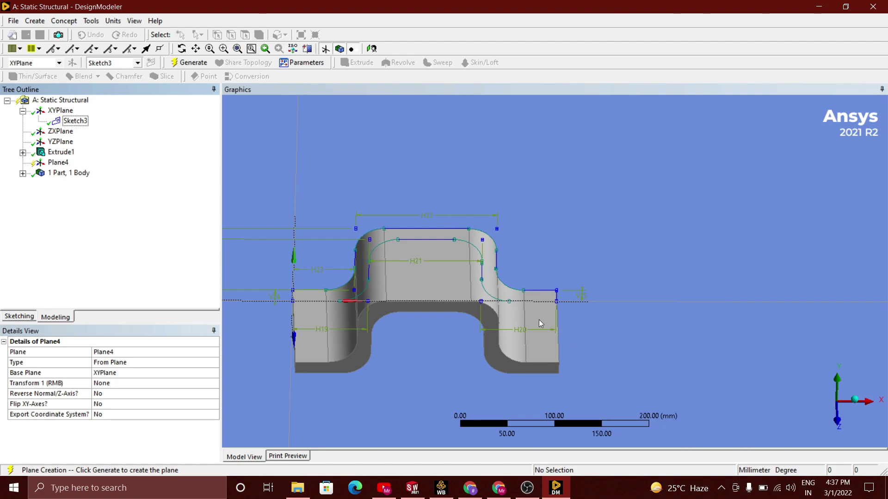
pyautogui.moveTo(578, 354); pyautogui.dragTo(574, 376, button='middle')
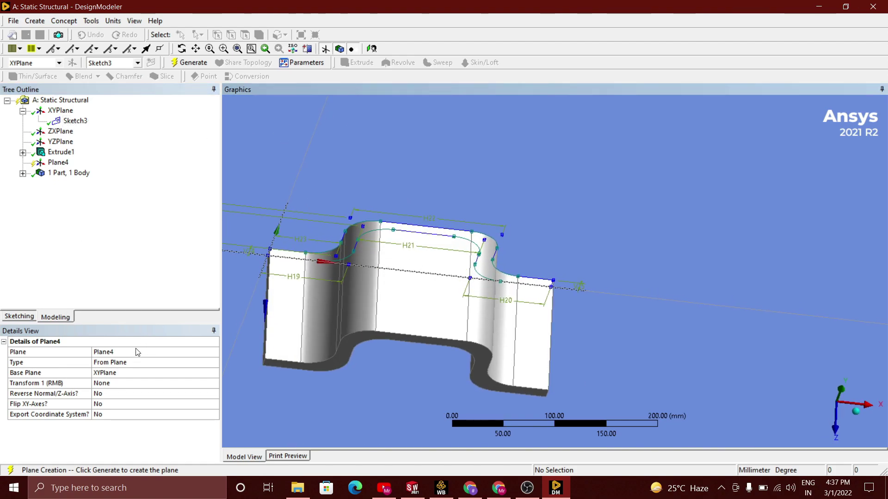
pyautogui.click(526, 288)
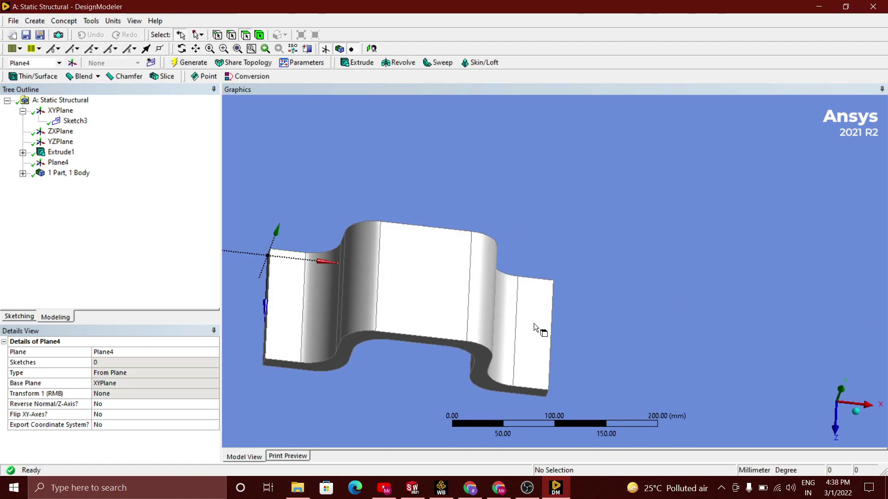
pyautogui.scroll(-3, 532, 340)
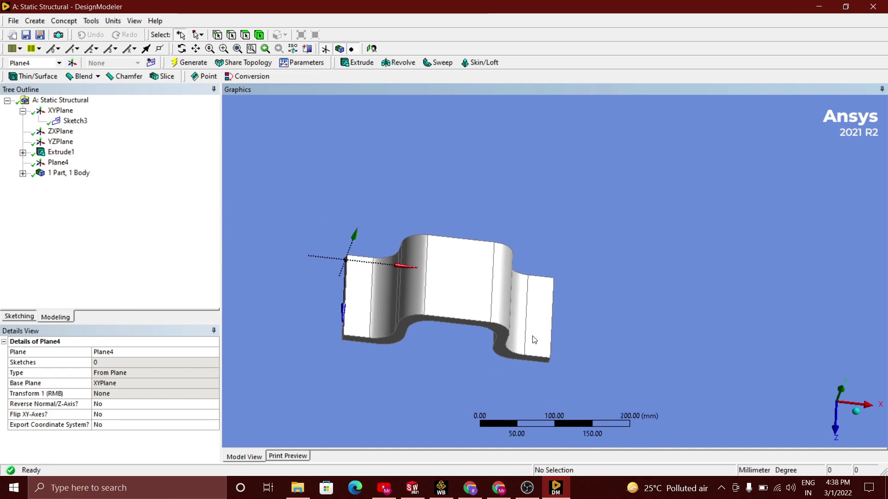
pyautogui.click(121, 382)
pyautogui.click(133, 403)
pyautogui.click(148, 362)
pyautogui.click(140, 353)
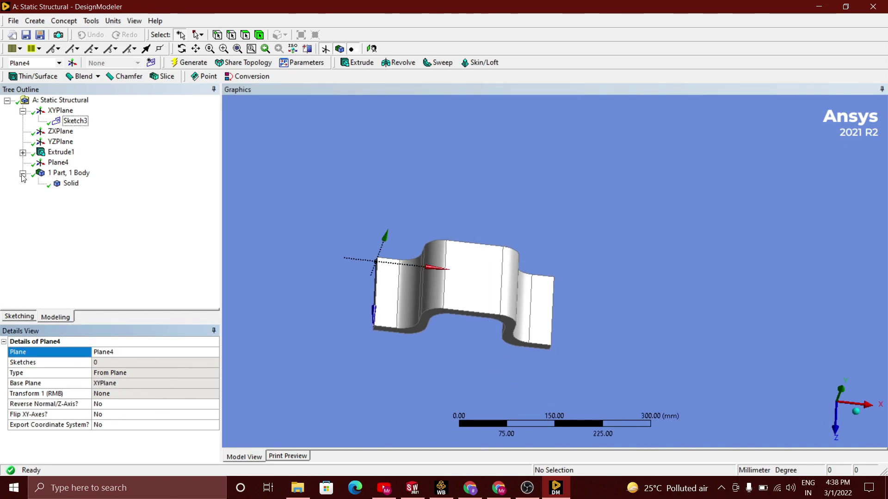
# Delete the new plane that is based on the XY plane.
pyautogui.click(23, 173)
pyautogui.rightClick(60, 163)
pyautogui.click(78, 259)
pyautogui.click(414, 284)
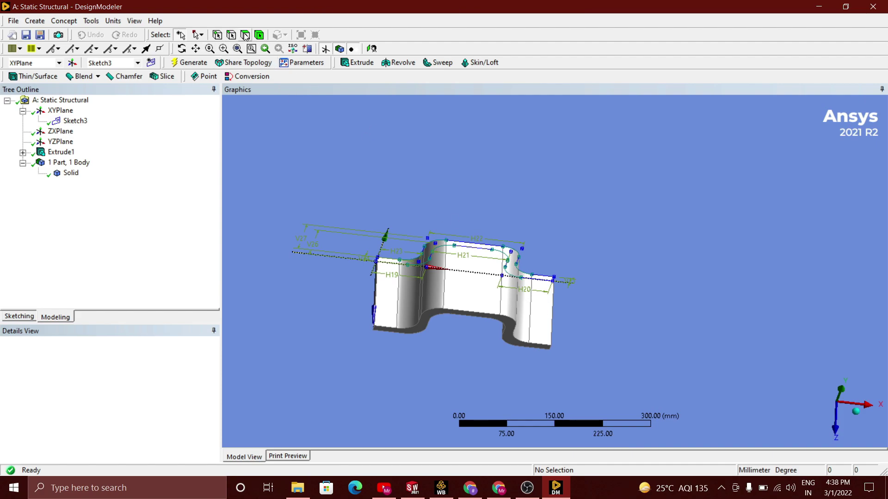
# Create and generate a new plane from the right flange's top face.
pyautogui.click(544, 318)
pyautogui.click(326, 49)
pyautogui.click(189, 62)
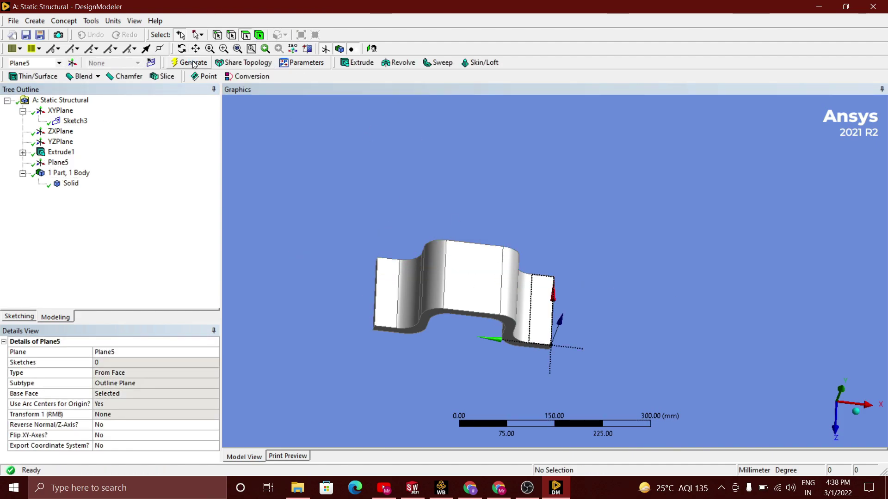
# Sketch a circle of about 5.5 mm radius near the middle of the right flange's top face on the new plane.
pyautogui.click(373, 49)
pyautogui.click(26, 317)
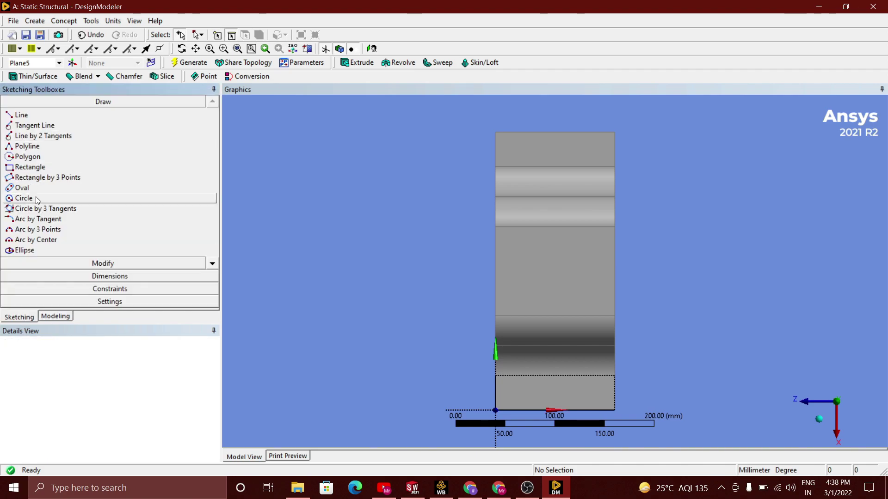
pyautogui.click(23, 198)
pyautogui.click(196, 48)
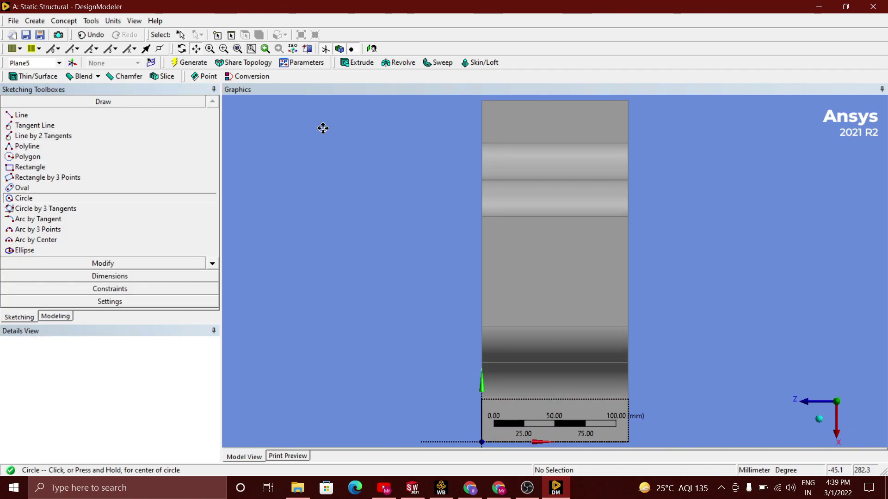
pyautogui.moveTo(539, 271); pyautogui.dragTo(493, 120)
pyautogui.moveTo(503, 275); pyautogui.dragTo(510, 276)
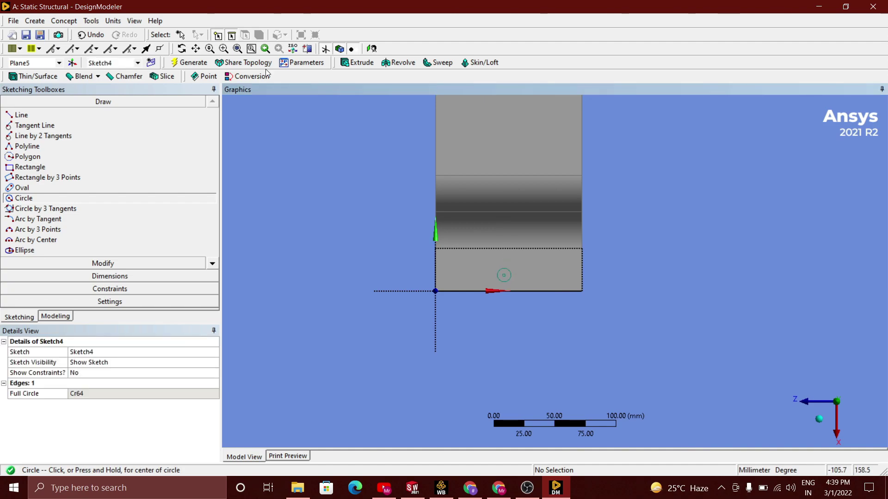
# Dimension the circle's radius and set it to 7.5 mm.
pyautogui.click(138, 276)
pyautogui.click(28, 181)
pyautogui.click(509, 276)
pyautogui.click(542, 278)
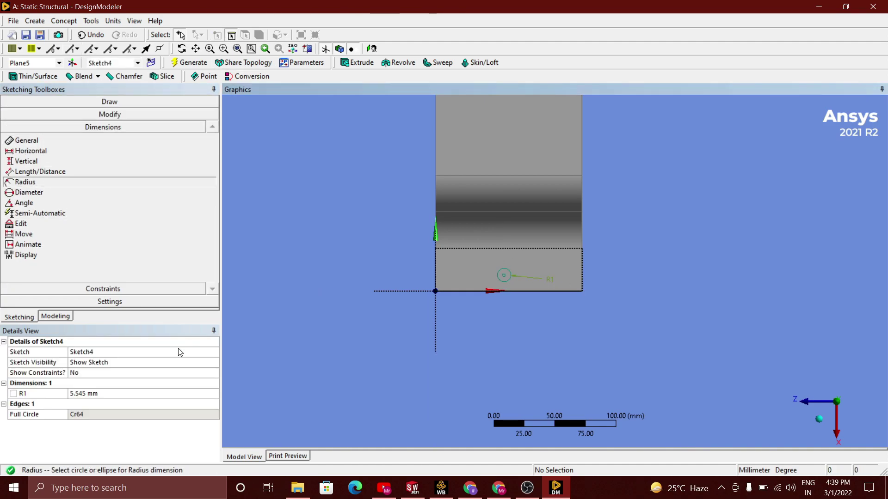
pyautogui.click(162, 394)
pyautogui.write('15')
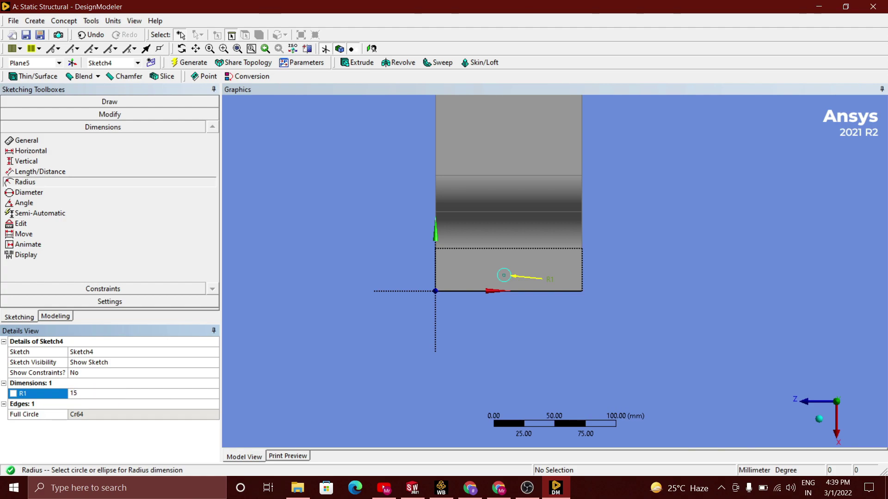
pyautogui.click(25, 161)
pyautogui.write('7.5')
pyautogui.press('Return')
# Dimension the vertical distance from the circle's centre to the flange face's upper corner and set it to 20 mm.
pyautogui.click(503, 275)
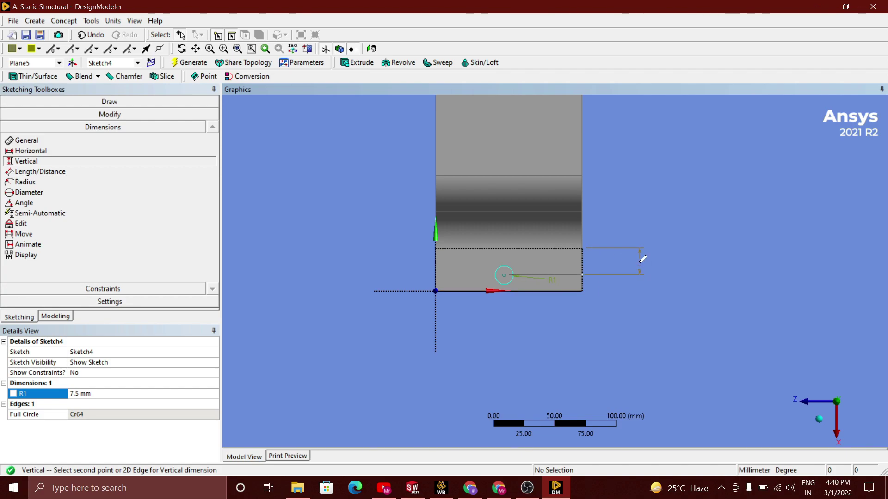
pyautogui.click(642, 257)
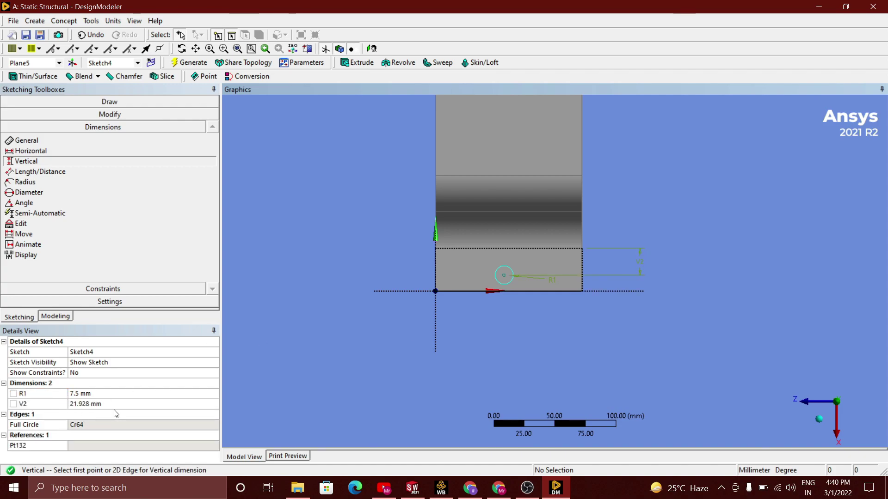
pyautogui.write('15')
pyautogui.press('Return')
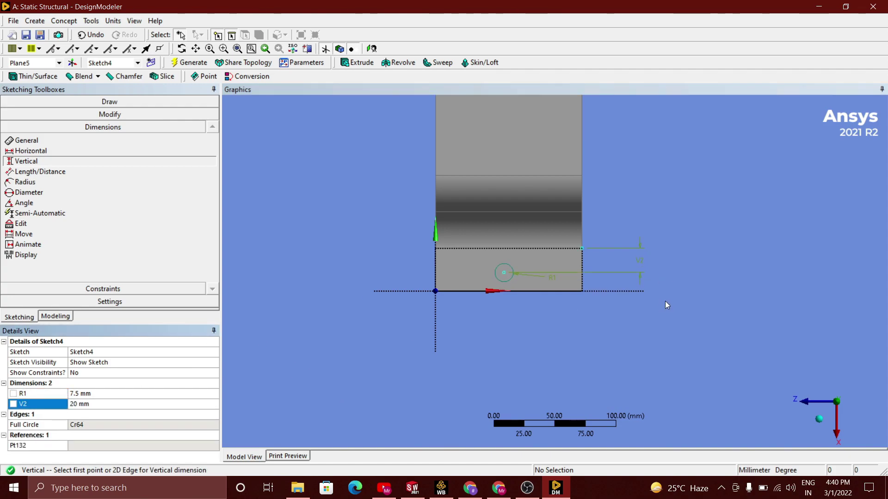
# Delete the 20 mm vertical dimension between the circle's centre and the flange face's upper corner.
pyautogui.rightClick(33, 404)
pyautogui.click(55, 410)
pyautogui.click(48, 406)
pyautogui.rightClick(47, 407)
pyautogui.click(69, 414)
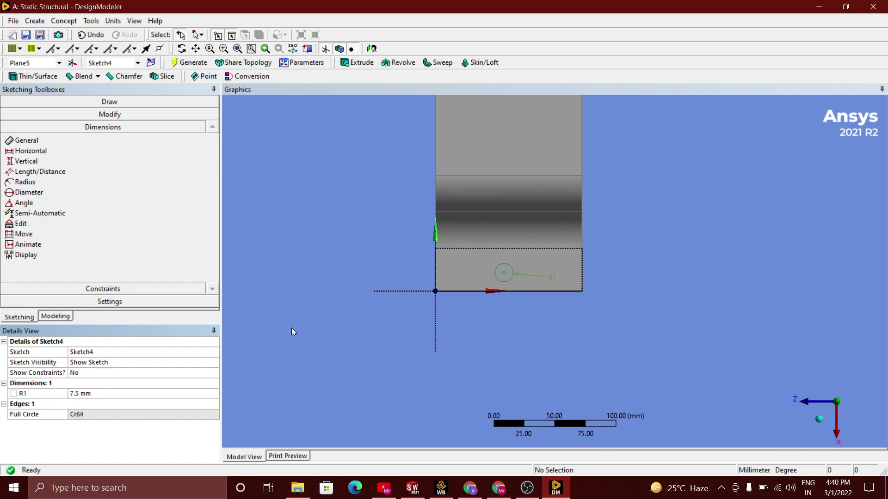
# Dimension the vertical distance from the circle's centre to the flange face's outer lower corner and set it to 12.5 mm.
pyautogui.click(26, 161)
pyautogui.click(504, 273)
pyautogui.click(582, 291)
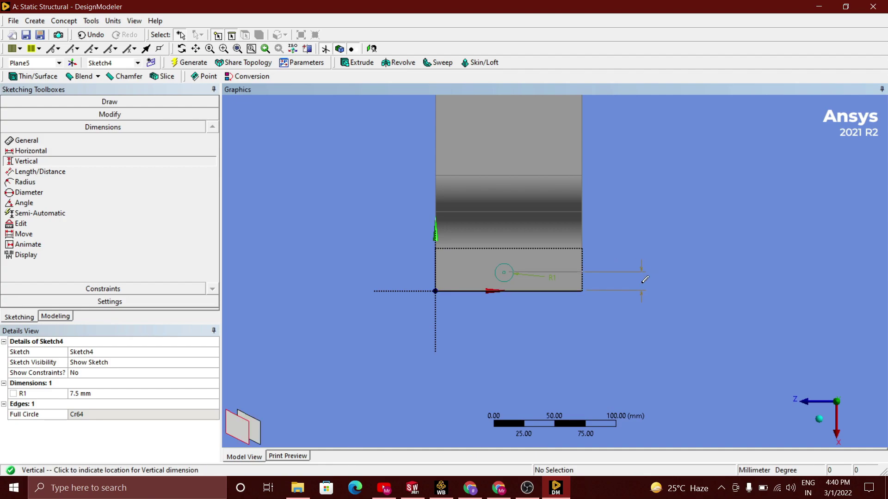
pyautogui.click(641, 282)
pyautogui.press('Return')
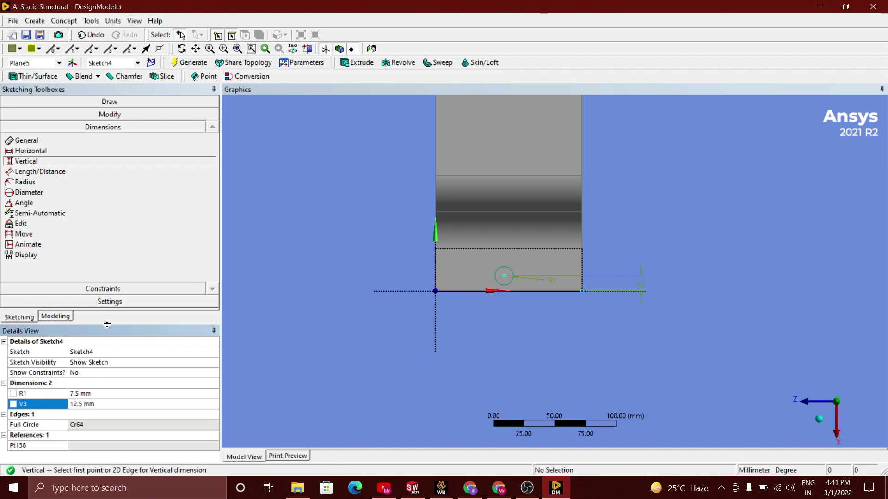
# Sketch a second circle of about 6 mm radius near the middle of the opposite flange's top face.
pyautogui.click(109, 101)
pyautogui.click(22, 115)
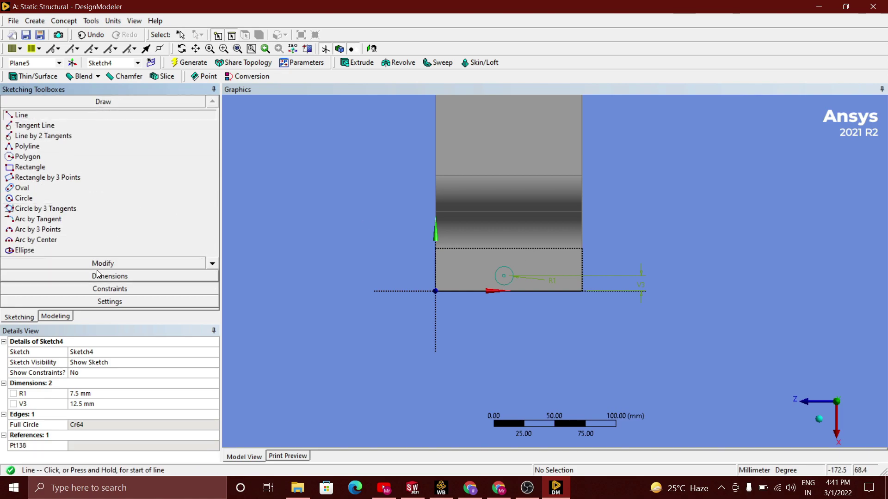
pyautogui.click(27, 199)
pyautogui.click(195, 48)
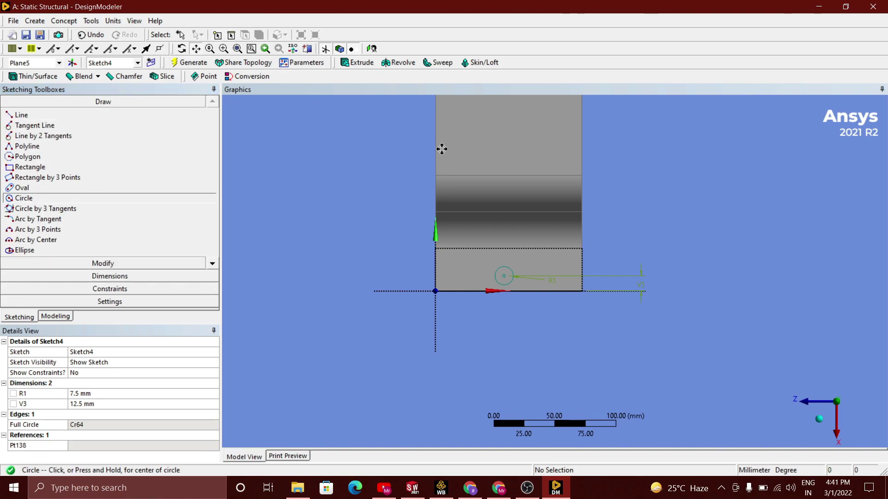
pyautogui.moveTo(497, 159); pyautogui.dragTo(470, 307)
pyautogui.click(479, 121)
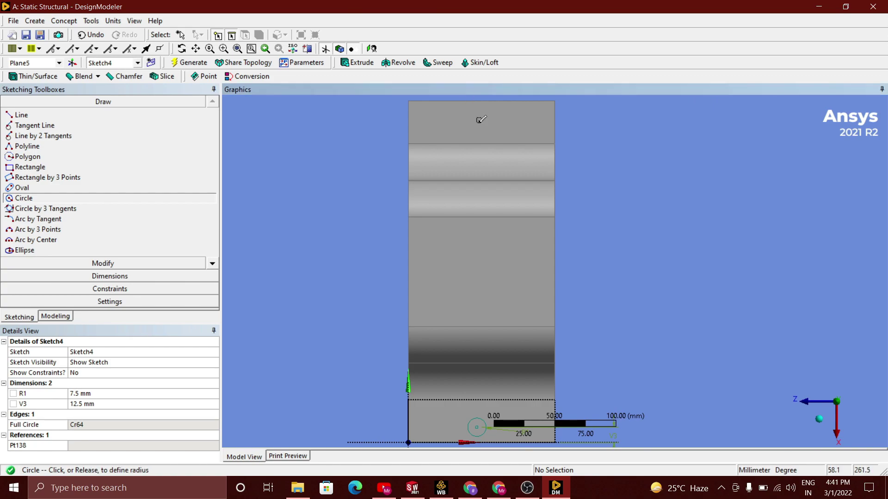
pyautogui.click(486, 121)
# Add a radius dimension to the second circle on the opposite flange.
pyautogui.click(110, 276)
pyautogui.click(82, 181)
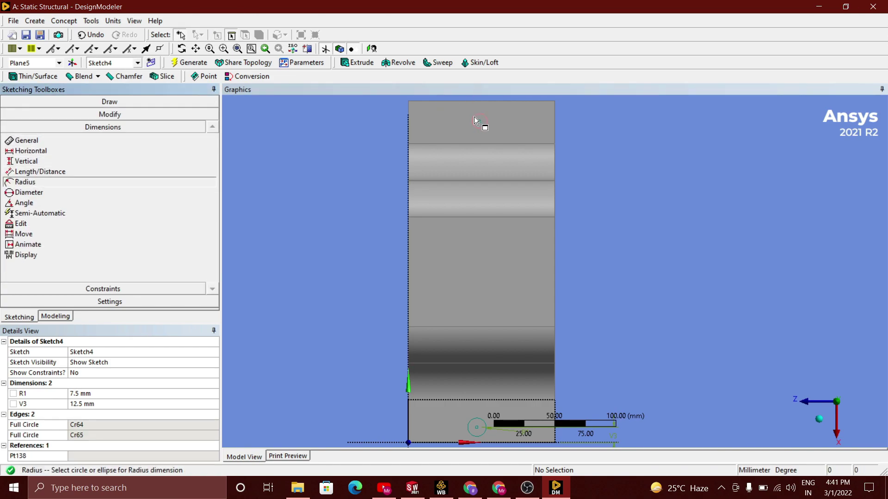
pyautogui.click(474, 117)
pyautogui.click(454, 123)
# Set the second circle's radius to 7.5 mm and the first circle's vertical distance to 12.5 mm.
pyautogui.click(93, 414)
pyautogui.write('7.5')
pyautogui.press('Return')
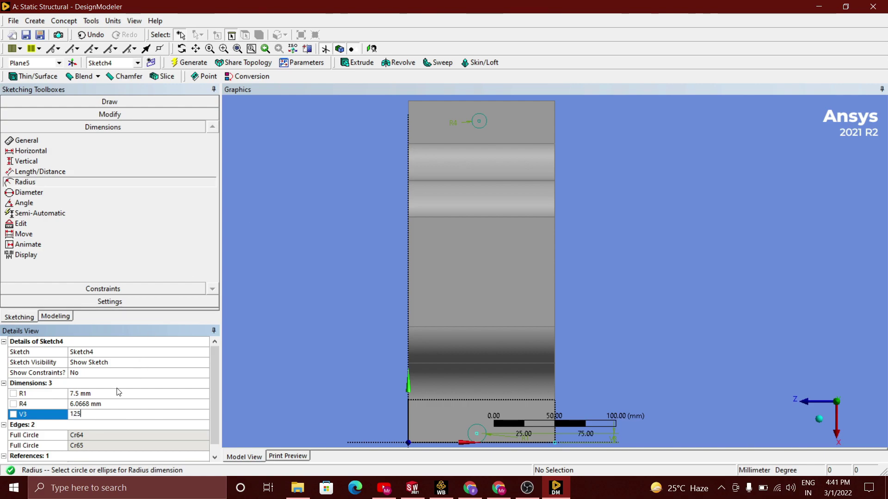
pyautogui.click(118, 404)
pyautogui.write('7')
pyautogui.scroll(-4, 465, 296)
pyautogui.click(115, 416)
pyautogui.write('12.5')
pyautogui.press('Return')
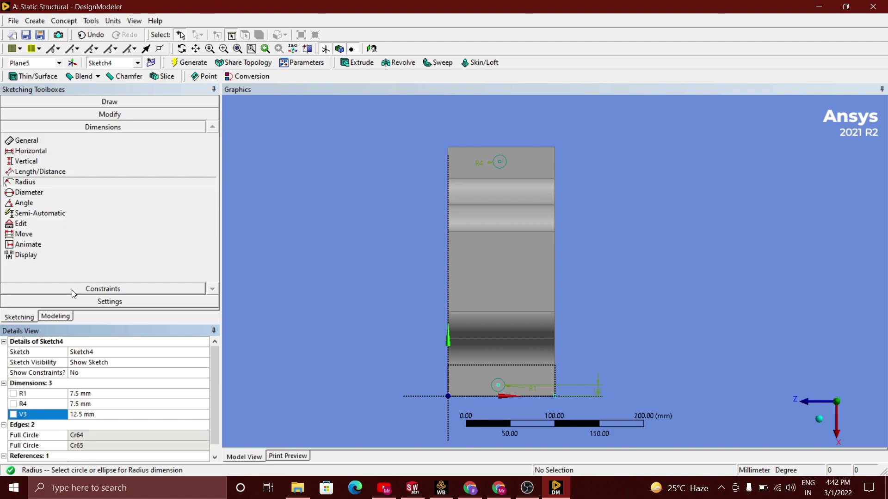
# Cut both circles through the flanges with an Extrude of the sketch, using Cut Material, reversed direction and 120 mm depth.
pyautogui.click(55, 316)
pyautogui.moveTo(456, 262); pyautogui.dragTo(641, 223, button='middle')
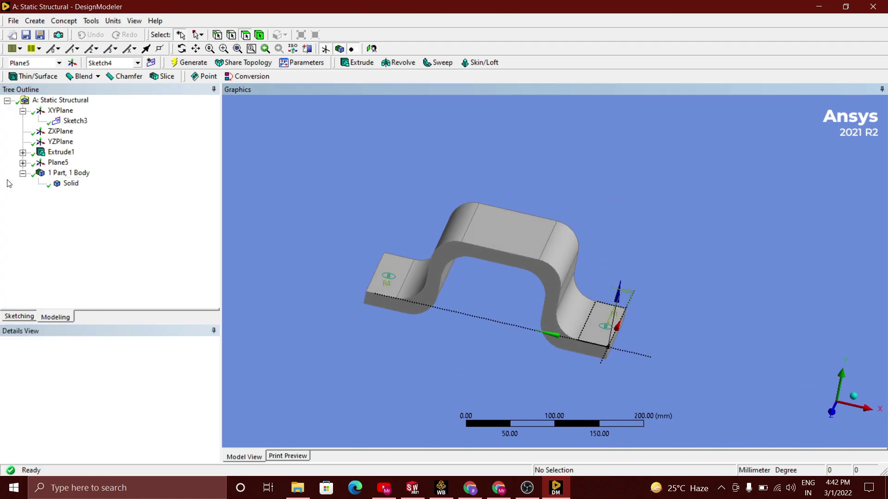
pyautogui.click(351, 63)
pyautogui.click(178, 374)
pyautogui.click(178, 375)
pyautogui.click(183, 397)
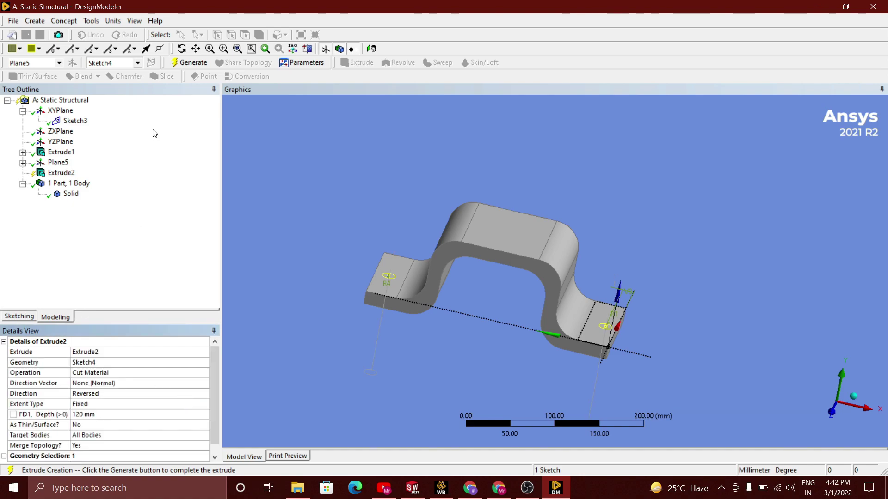
pyautogui.click(188, 63)
pyautogui.moveTo(667, 248); pyautogui.dragTo(490, 365, button='middle')
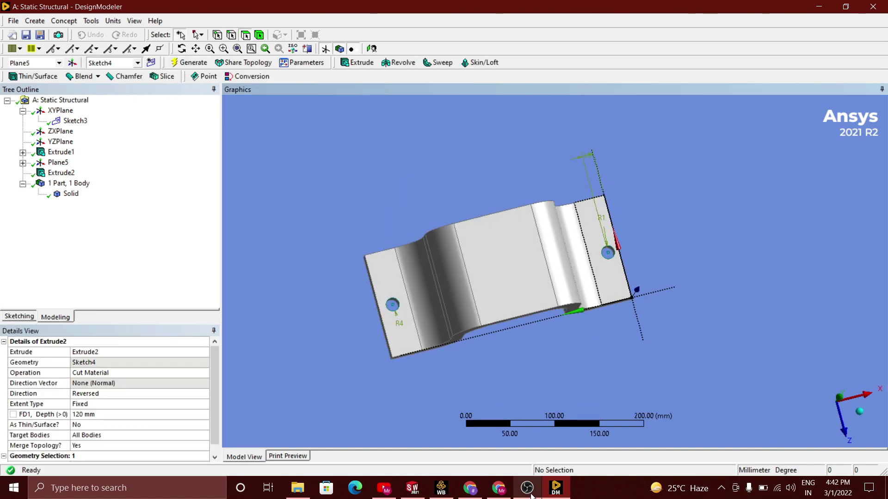
# Switch to Workbench, open the model in Mechanical and set the unit system to Metric (mm, kg, N, s, mV, mA).
pyautogui.click(527, 488)
pyautogui.click(527, 488)
pyautogui.click(441, 488)
pyautogui.doubleClick(156, 137)
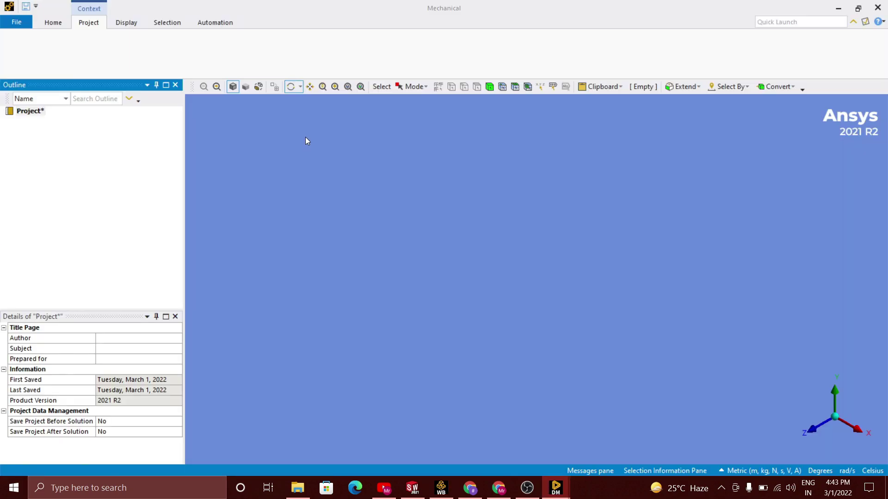
pyautogui.click(728, 471)
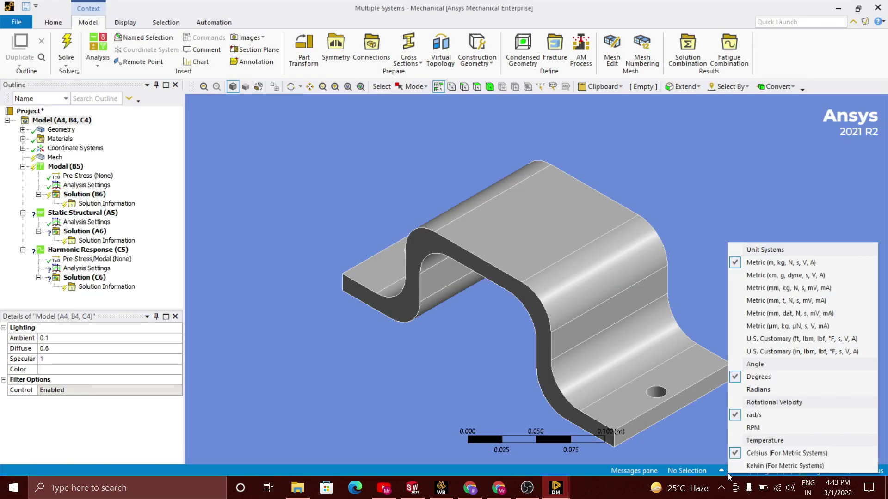
pyautogui.click(761, 290)
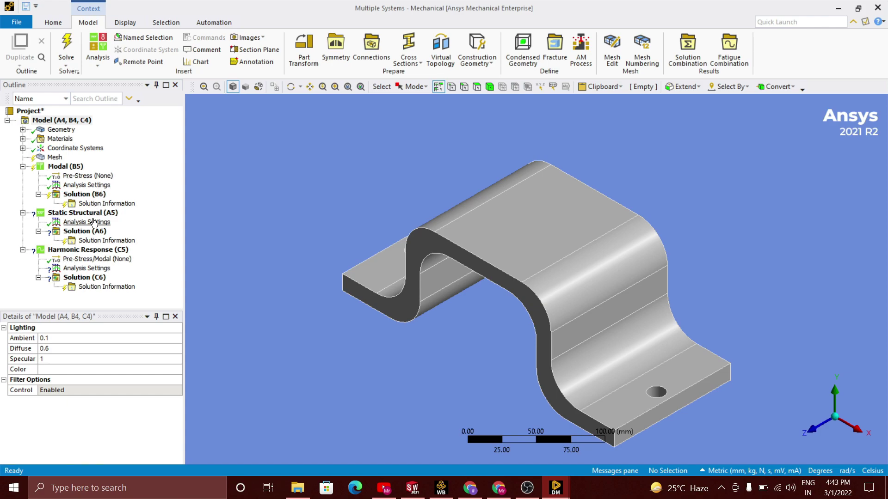
# Add a fixed support to the Modal analysis on the cylindrical face of the left flange's hole.
pyautogui.rightClick(73, 168)
pyautogui.moveTo(93, 170)
pyautogui.click(222, 191)
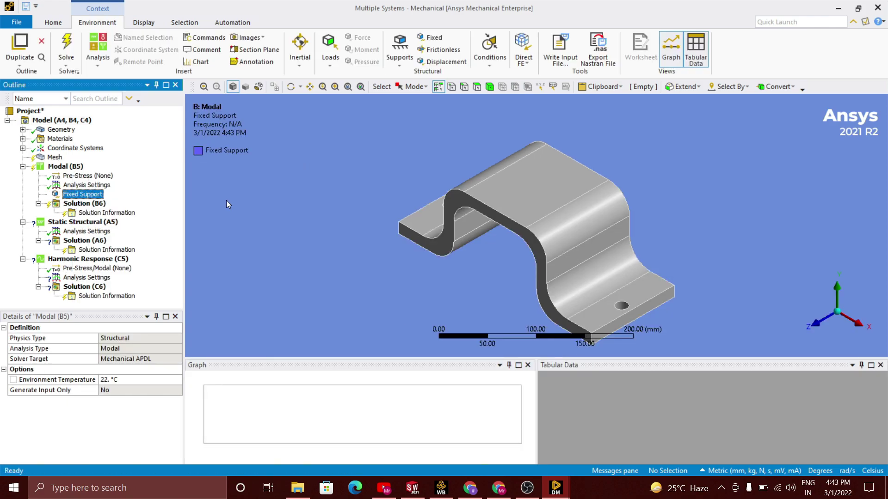
pyautogui.click(656, 392)
pyautogui.moveTo(347, 308); pyautogui.dragTo(373, 244, button='middle')
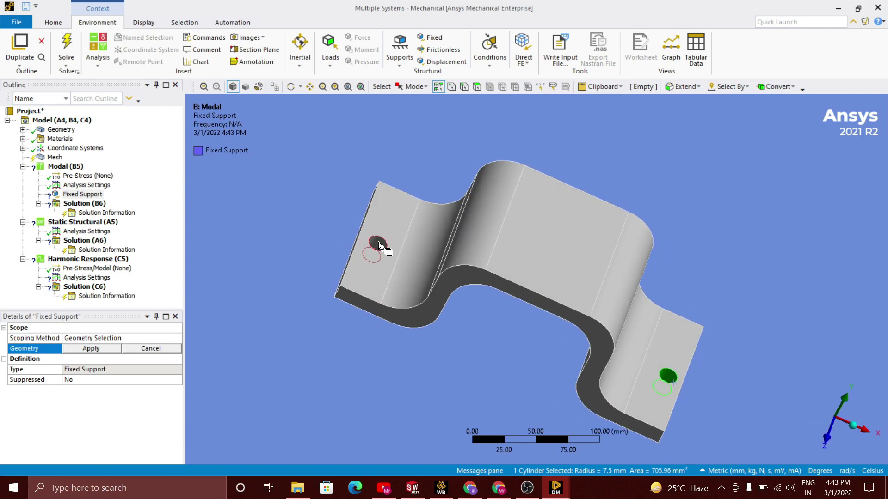
pyautogui.click(74, 350)
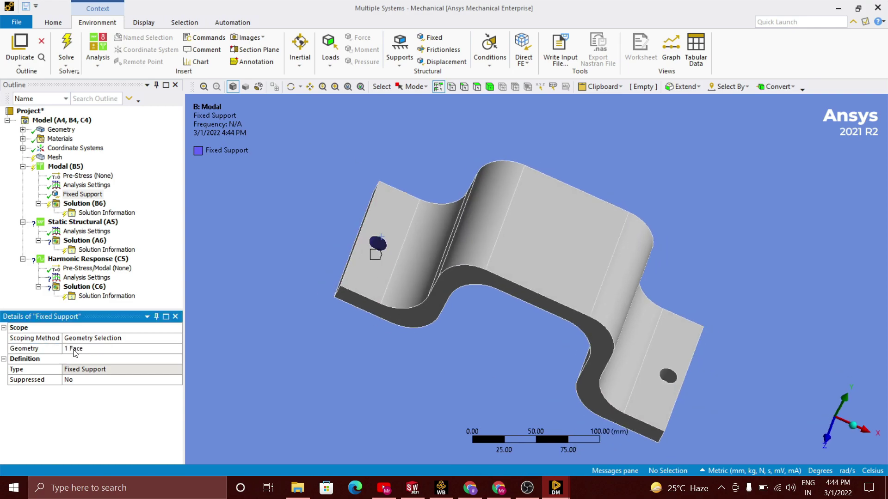
pyautogui.rightClick(90, 207)
pyautogui.moveTo(153, 212)
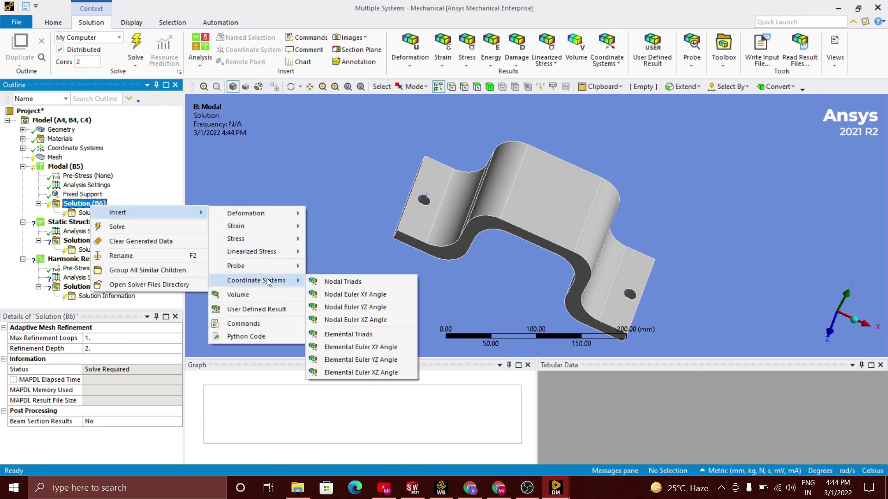
pyautogui.moveTo(235, 266)
pyautogui.click(167, 173)
pyautogui.click(65, 167)
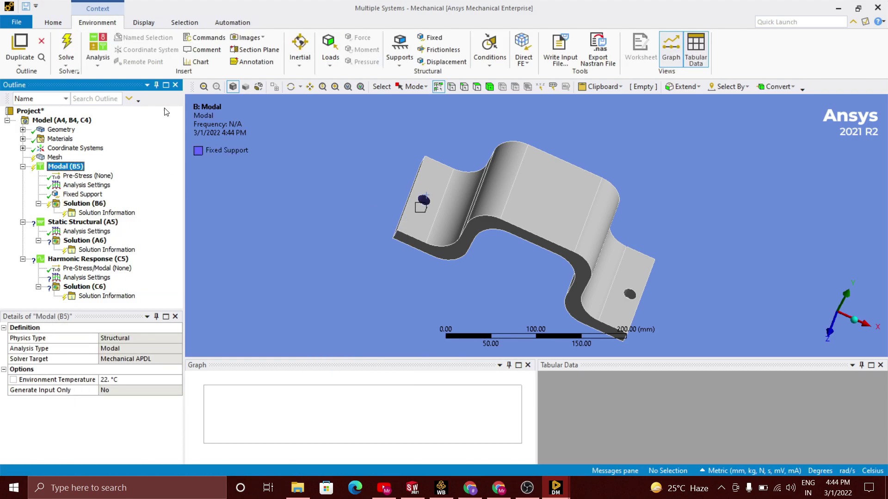
# Set the mesh's span angle center to Fine and generate the mesh.
pyautogui.rightClick(56, 158)
pyautogui.click(4, 390)
pyautogui.click(153, 452)
pyautogui.click(134, 477)
pyautogui.rightClick(55, 158)
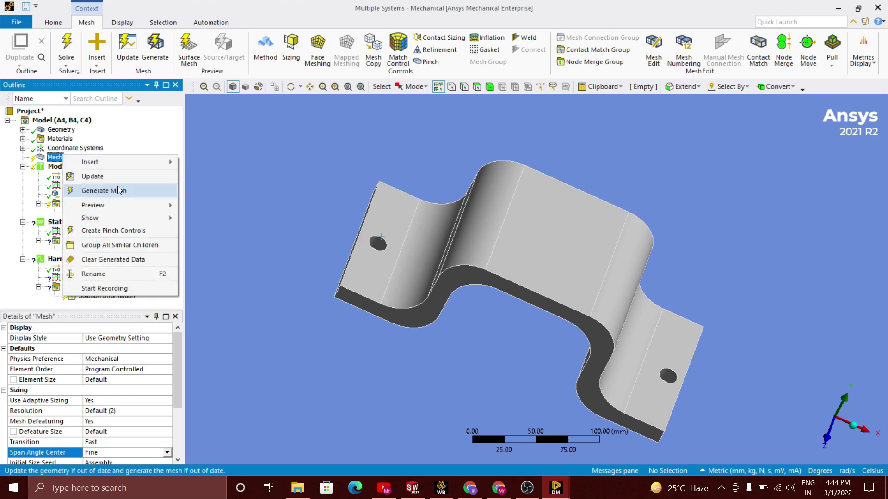
pyautogui.click(120, 189)
# Solve the model and create total deformation mode shape results for all six modes under the Modal solution.
pyautogui.click(69, 45)
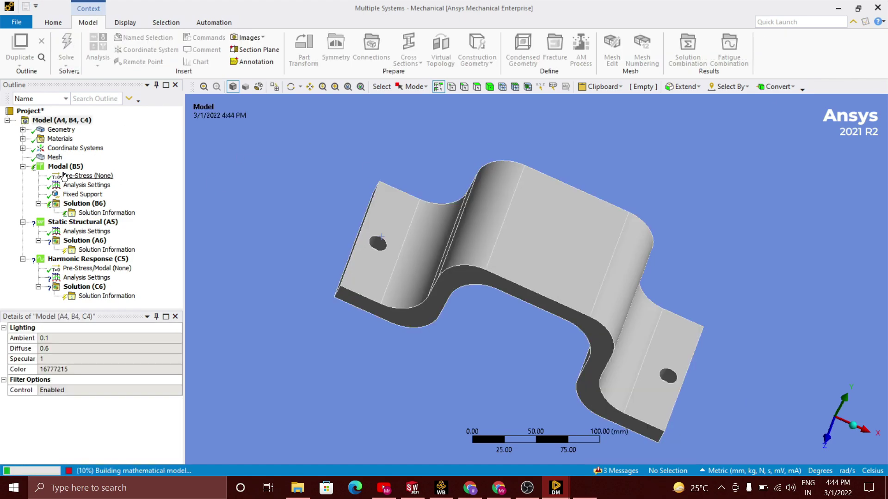
pyautogui.click(84, 204)
pyautogui.rightClick(95, 205)
pyautogui.moveTo(132, 216)
pyautogui.click(156, 167)
pyautogui.moveTo(583, 386); pyautogui.dragTo(587, 429)
pyautogui.rightClick(588, 413)
pyautogui.click(601, 430)
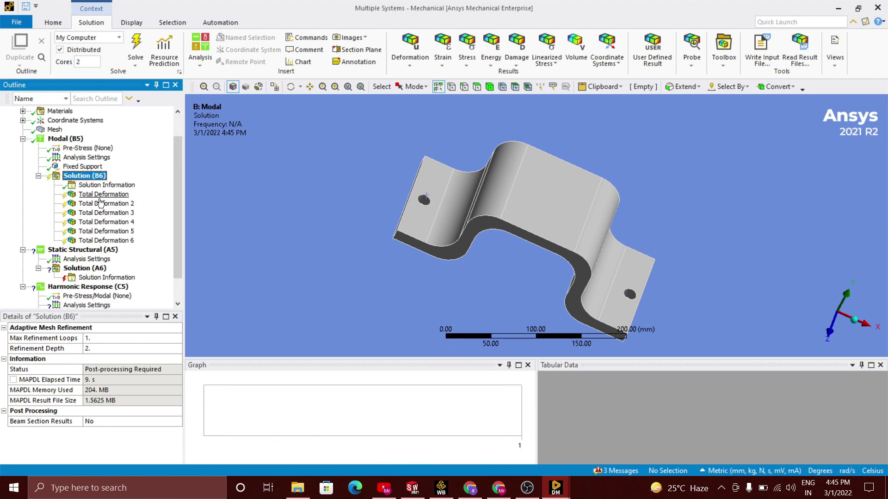
# Evaluate the modal deformation results and animate the first mode's total deformation in a front view.
pyautogui.click(100, 197)
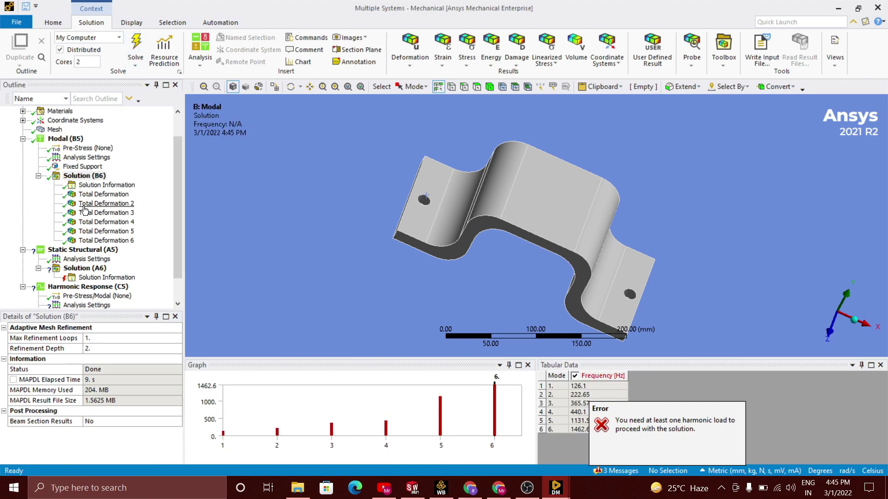
pyautogui.click(102, 204)
pyautogui.click(102, 214)
pyautogui.click(101, 223)
pyautogui.click(103, 195)
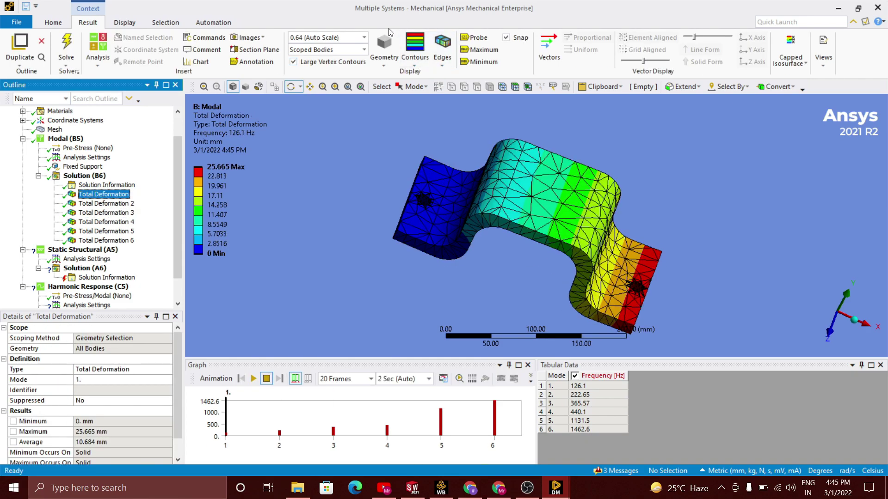
pyautogui.click(253, 379)
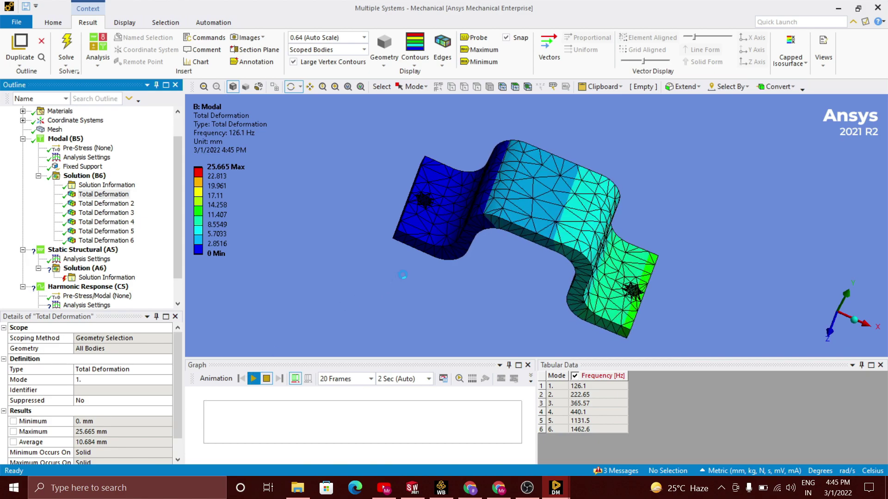
pyautogui.moveTo(520, 291); pyautogui.dragTo(658, 288)
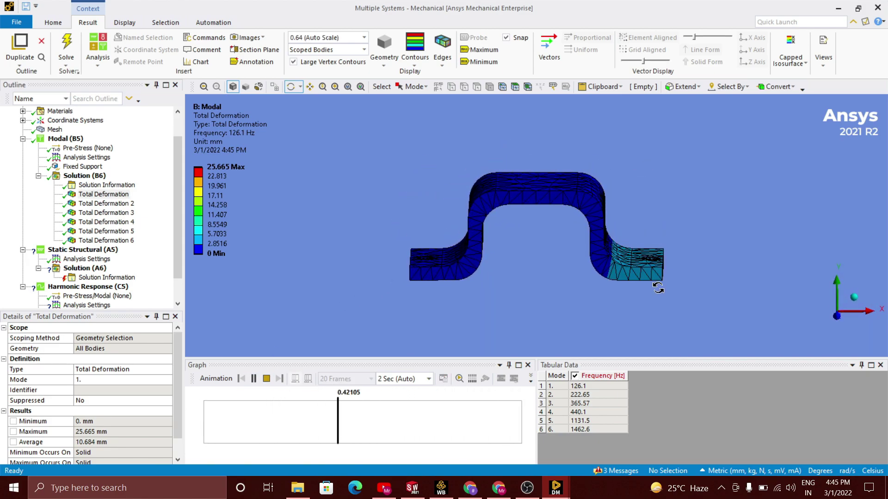
# Animate the second mode's total deformation and examine it from above.
pyautogui.click(95, 203)
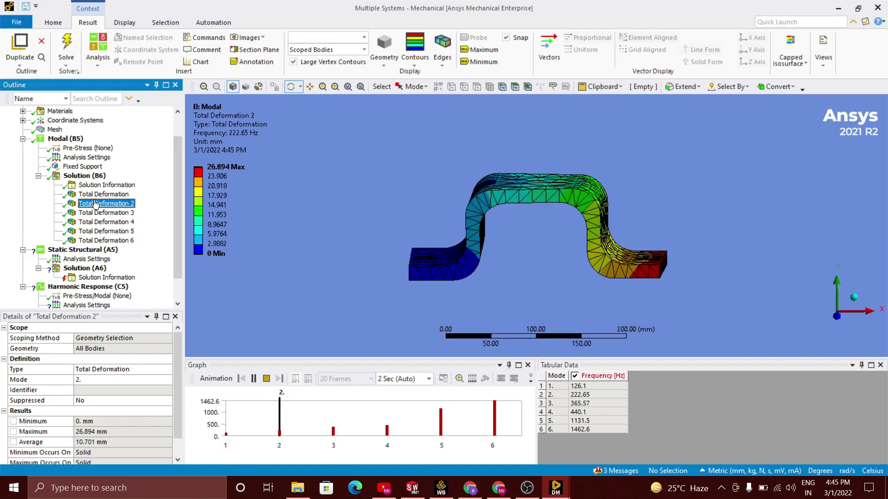
pyautogui.click(256, 378)
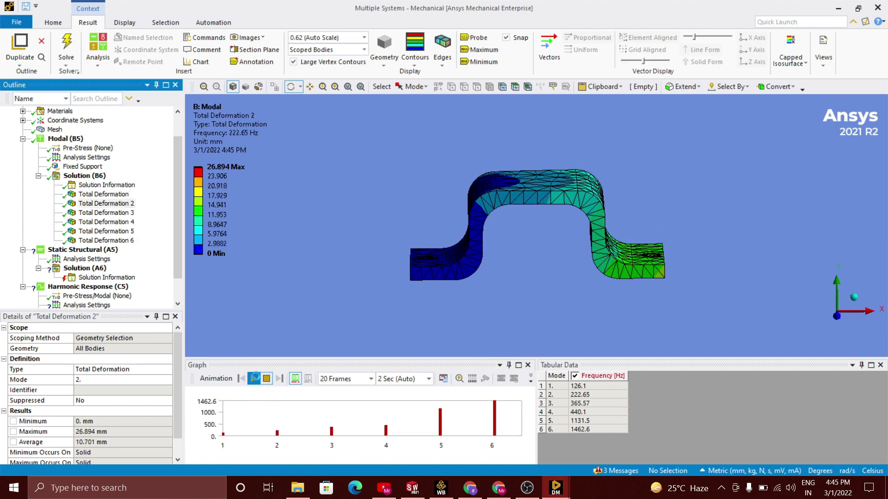
pyautogui.moveTo(494, 207); pyautogui.dragTo(634, 226)
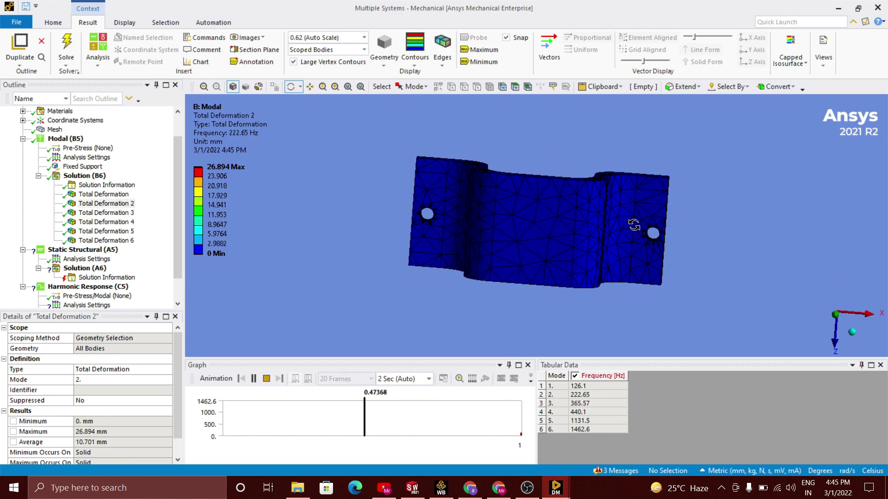
# Animate the total deformation of the third and fourth modes to examine how the bracket vibrates.
pyautogui.click(106, 213)
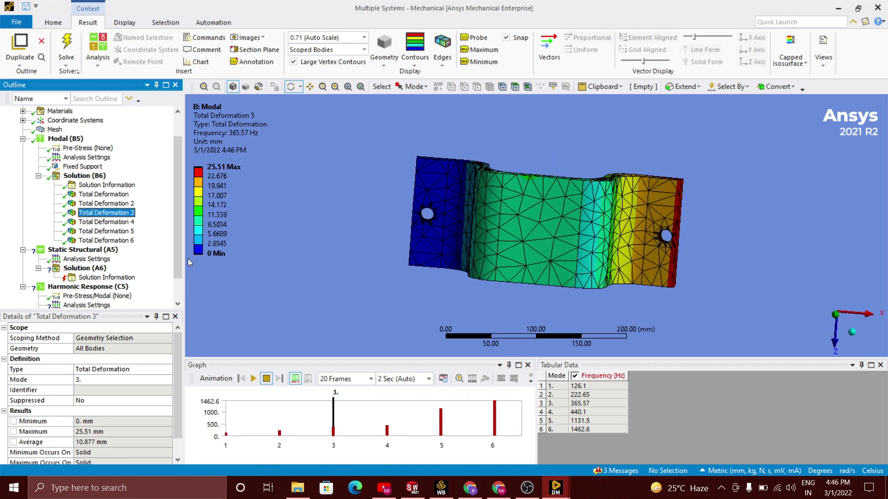
pyautogui.click(254, 379)
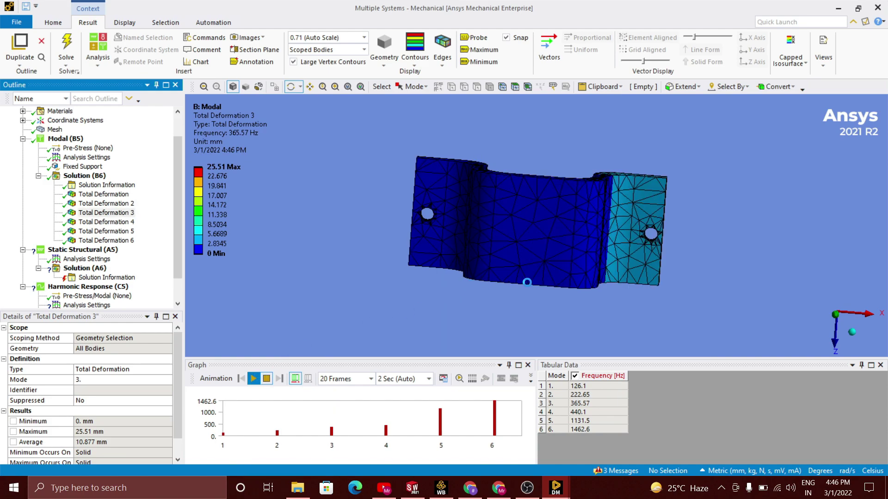
pyautogui.moveTo(599, 211); pyautogui.dragTo(596, 259)
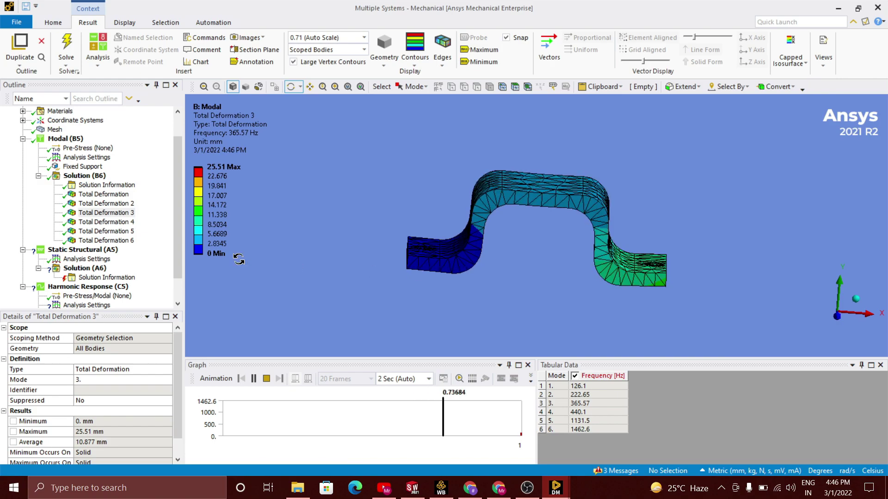
pyautogui.click(106, 222)
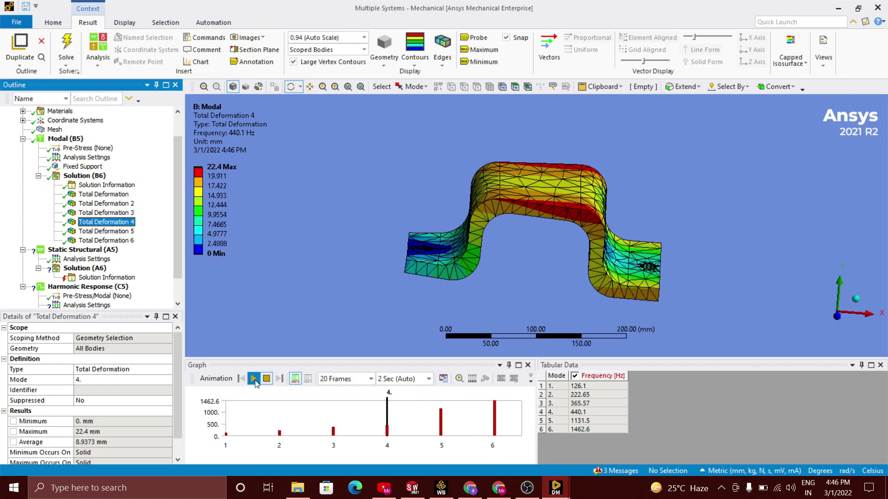
pyautogui.click(254, 379)
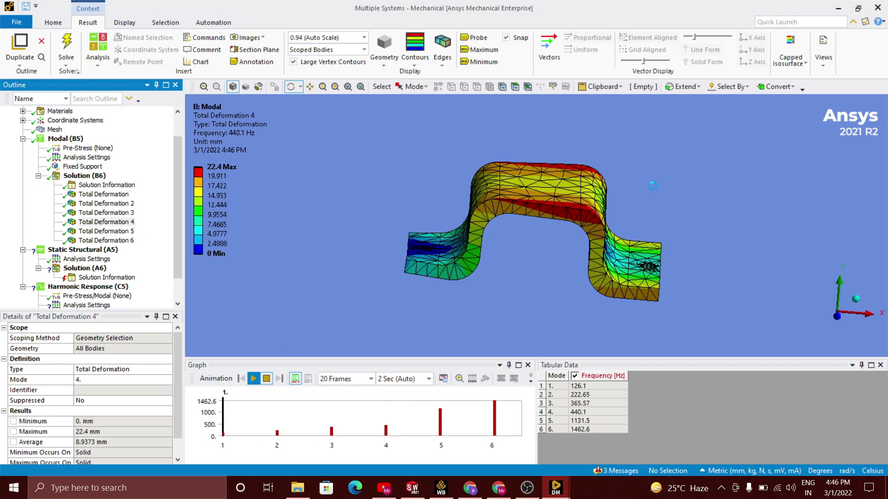
# Animate the total deformation of the fifth and sixth modes and examine the sixth mode from the bracket's profile side.
pyautogui.moveTo(678, 178); pyautogui.dragTo(482, 199)
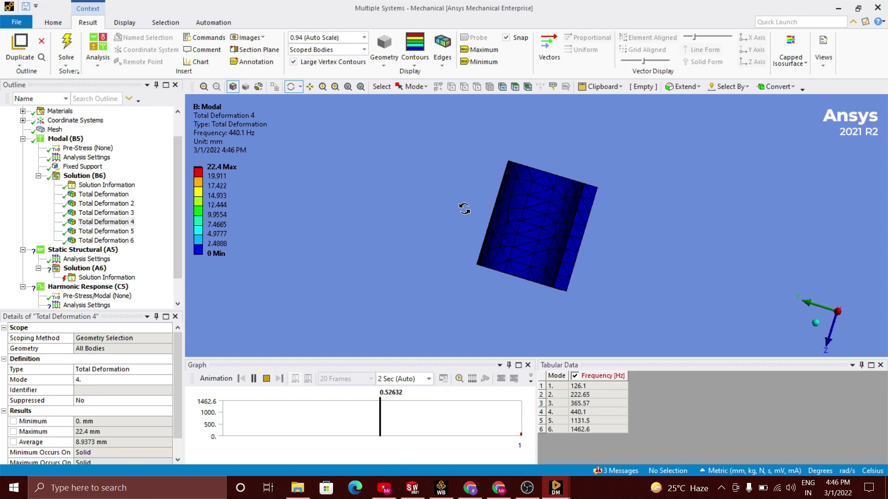
pyautogui.click(106, 231)
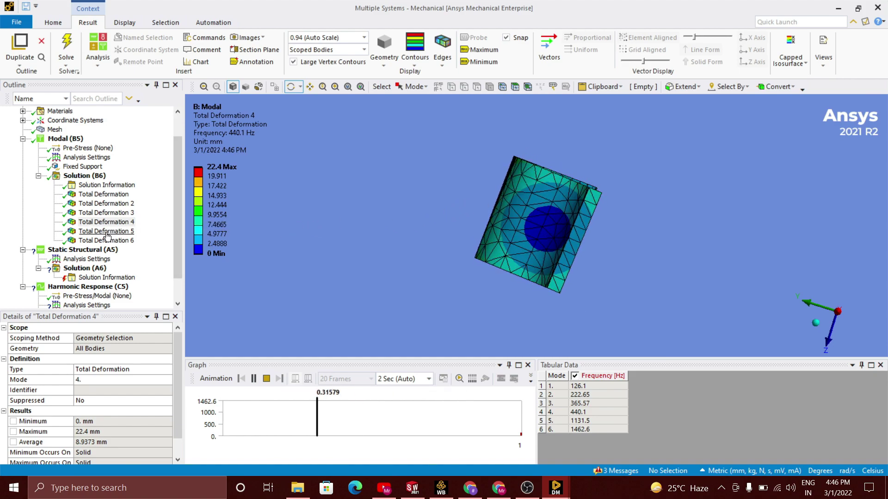
pyautogui.click(253, 379)
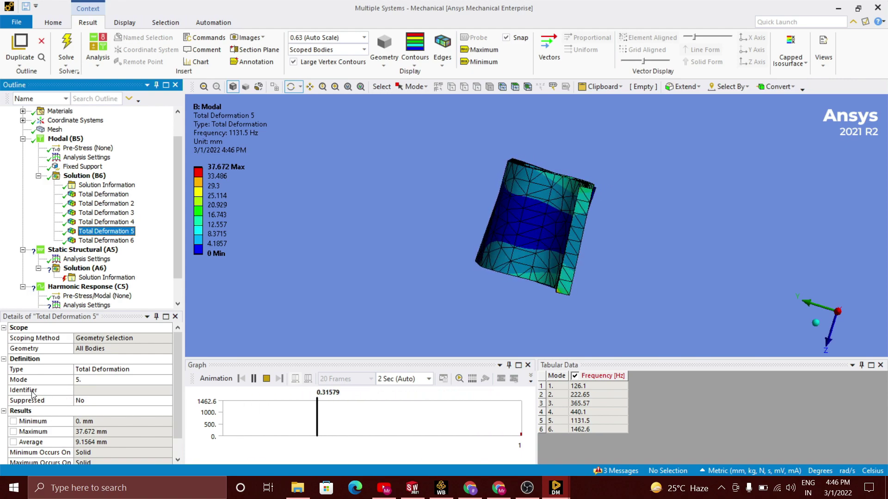
pyautogui.click(131, 241)
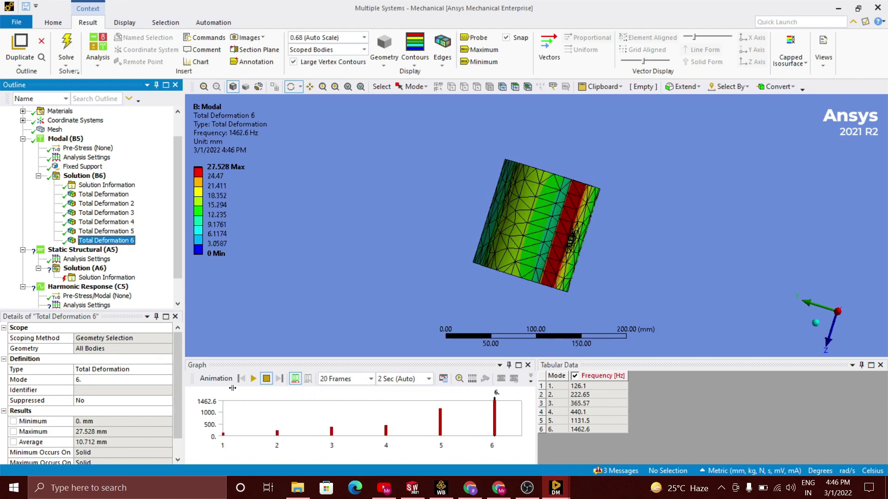
pyautogui.click(252, 379)
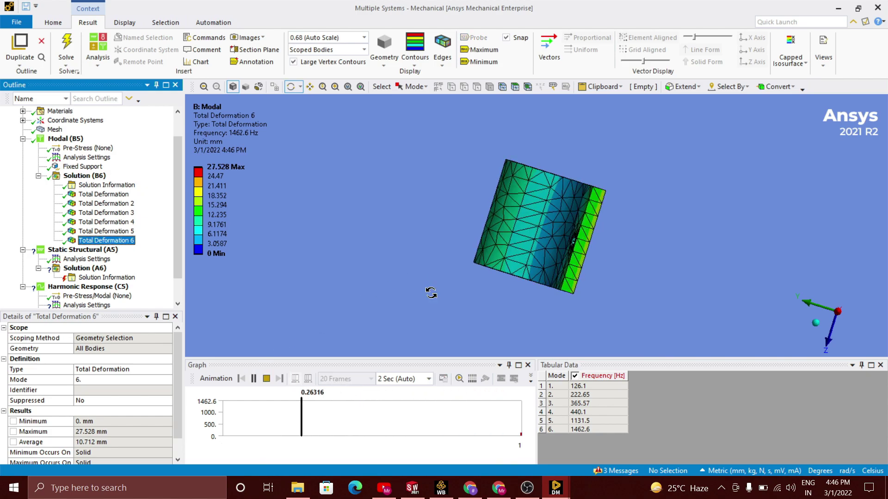
pyautogui.moveTo(438, 289); pyautogui.dragTo(587, 229)
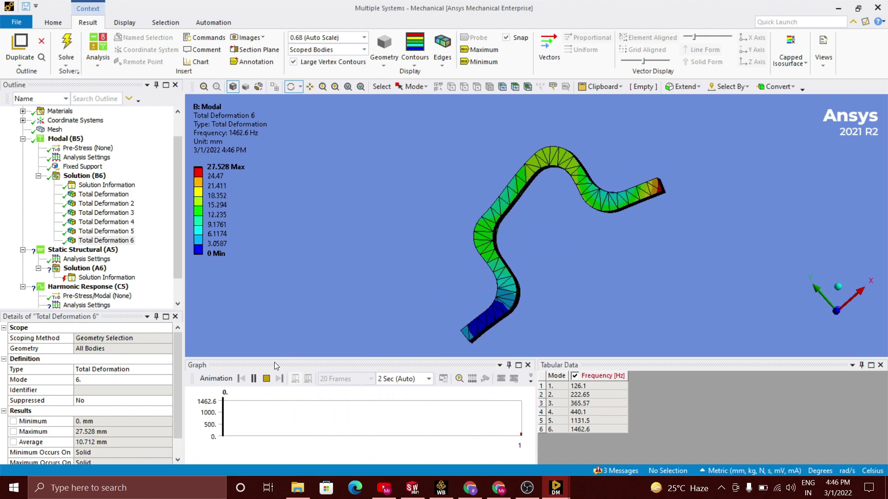
pyautogui.click(263, 379)
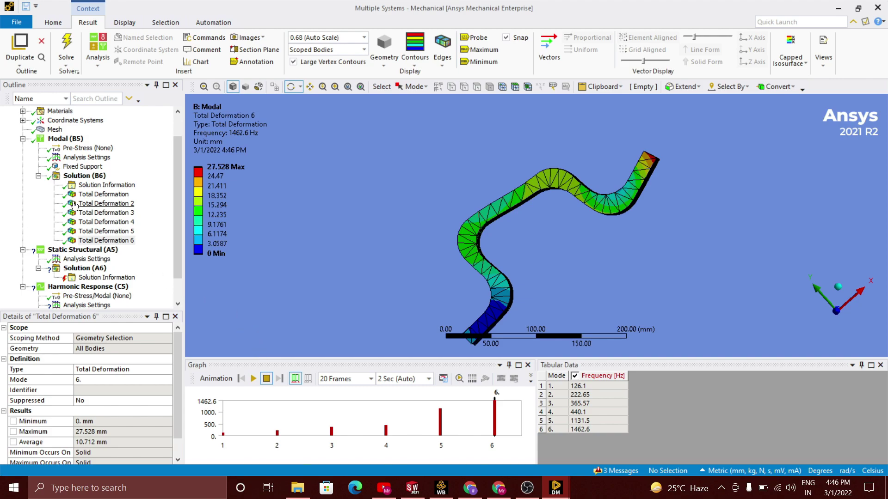
# Copy the modal fixed support into Static Structural and insert a pressure on the bracket's flat top face.
pyautogui.moveTo(77, 167); pyautogui.dragTo(79, 252)
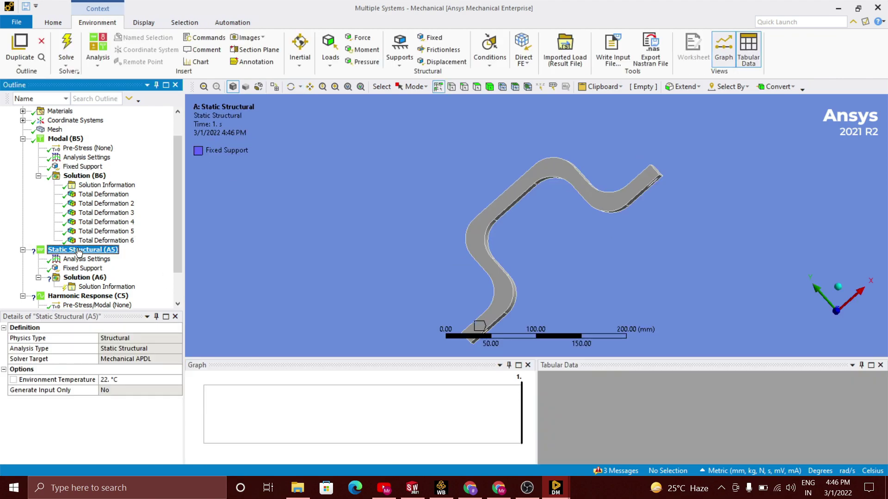
pyautogui.scroll(-1, 139, 229)
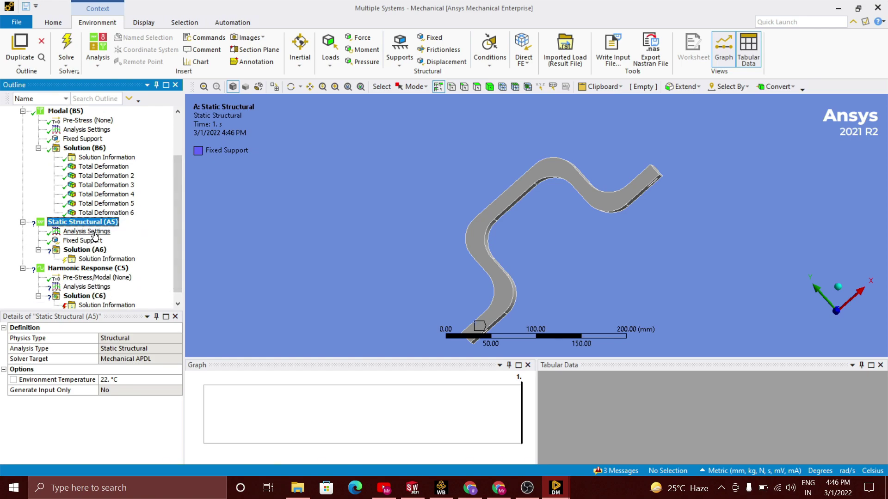
pyautogui.rightClick(112, 223)
pyautogui.moveTo(151, 231)
pyautogui.click(250, 59)
pyautogui.moveTo(395, 202); pyautogui.dragTo(502, 238, button='middle')
pyautogui.click(483, 187)
pyautogui.click(87, 350)
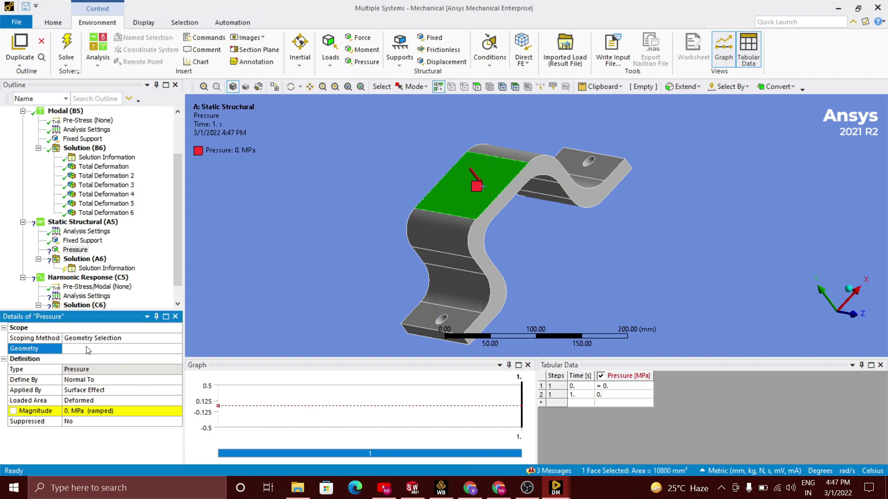
# Define the pressure by components with a Y component of -10 MPa and solve the static analysis.
pyautogui.click(141, 380)
pyautogui.click(170, 393)
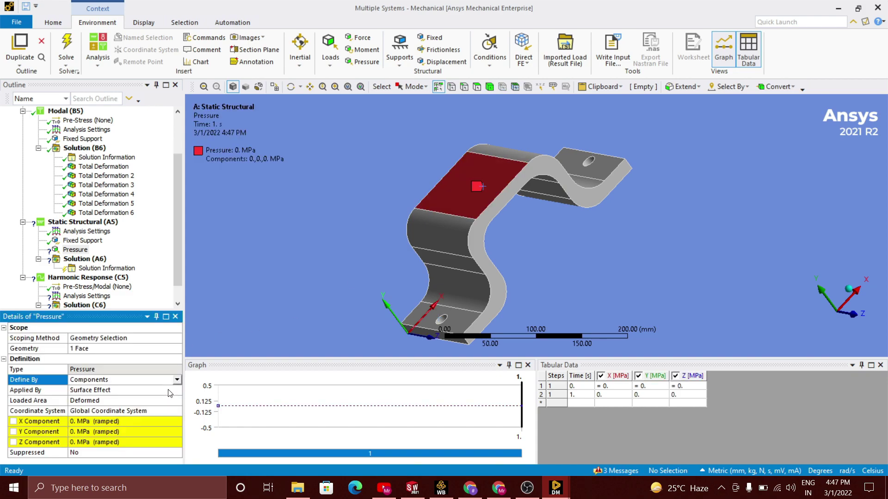
pyautogui.click(135, 430)
pyautogui.write('-10')
pyautogui.press('Return')
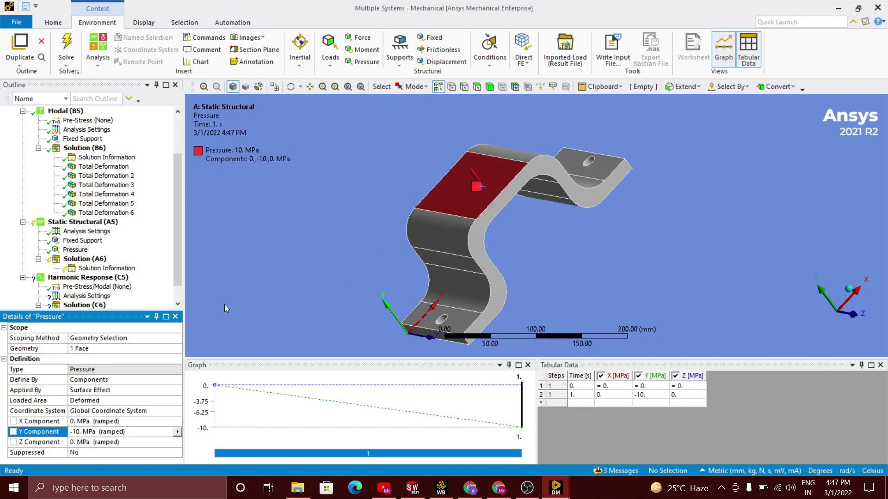
pyautogui.click(61, 48)
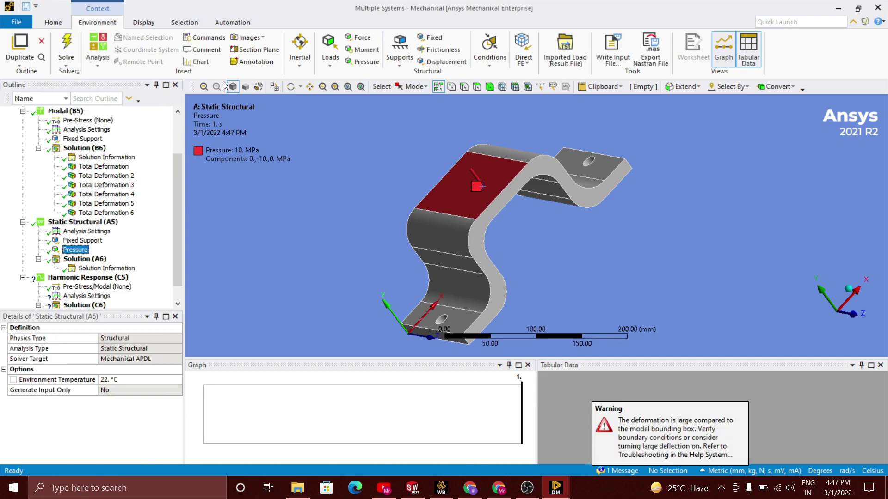
# Add total deformation and Y-axis directional deformation results to the static solution and solve them.
pyautogui.rightClick(88, 259)
pyautogui.moveTo(154, 268)
pyautogui.moveTo(259, 258)
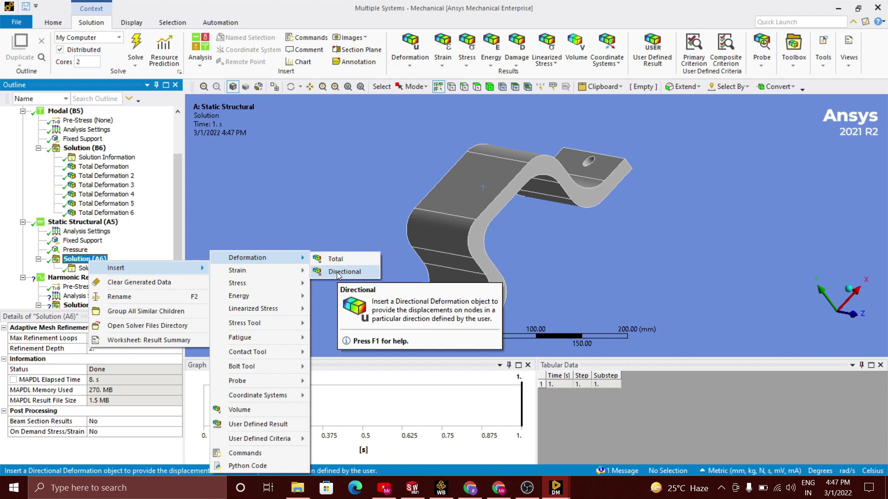
pyautogui.click(331, 258)
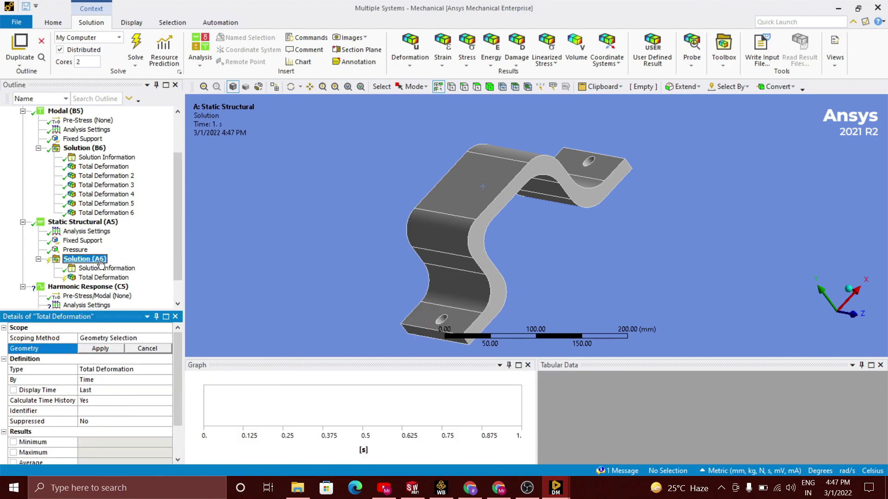
pyautogui.rightClick(100, 261)
pyautogui.moveTo(139, 264)
pyautogui.moveTo(258, 258)
pyautogui.click(339, 268)
pyautogui.click(166, 382)
pyautogui.click(115, 390)
pyautogui.click(136, 46)
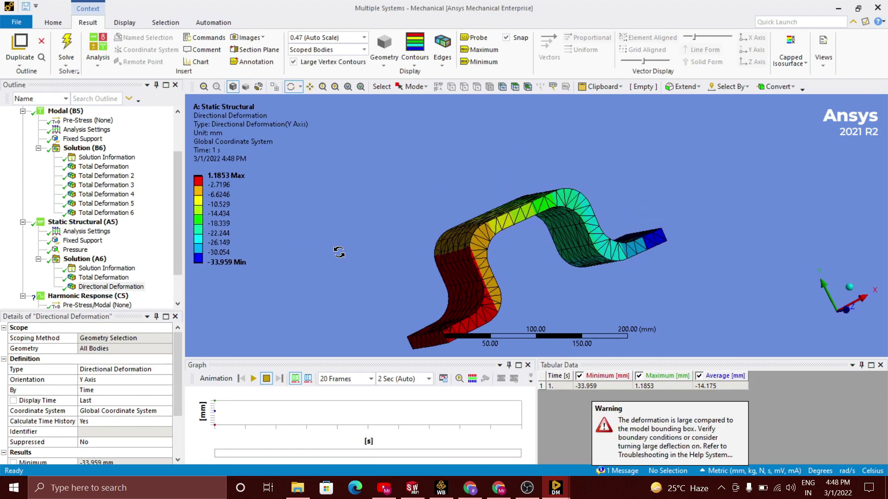
# Review the static total deformation and animate the Y-axis directional deformation.
pyautogui.click(103, 277)
pyautogui.click(111, 286)
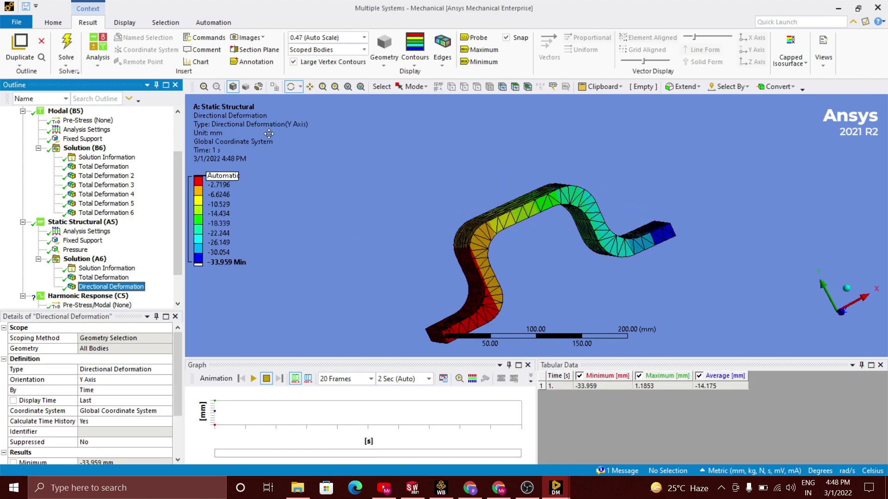
pyautogui.click(254, 379)
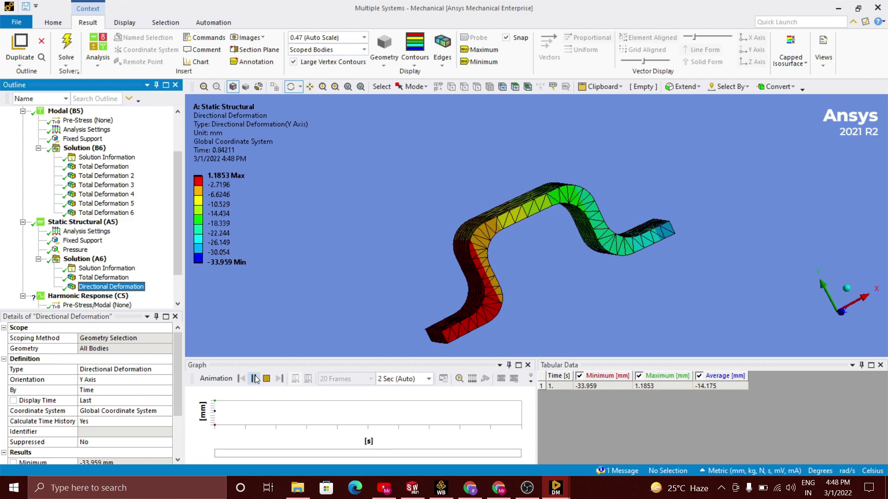
pyautogui.click(254, 378)
# Extend the modal fixed support to the cylindrical faces of both flange holes and solve the modal analysis again.
pyautogui.click(92, 240)
pyautogui.click(87, 348)
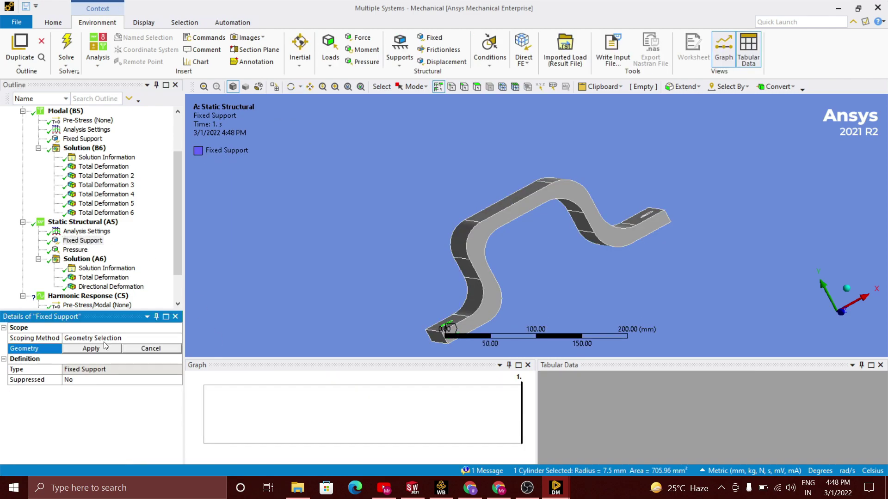
pyautogui.moveTo(681, 155); pyautogui.dragTo(647, 207, button='middle')
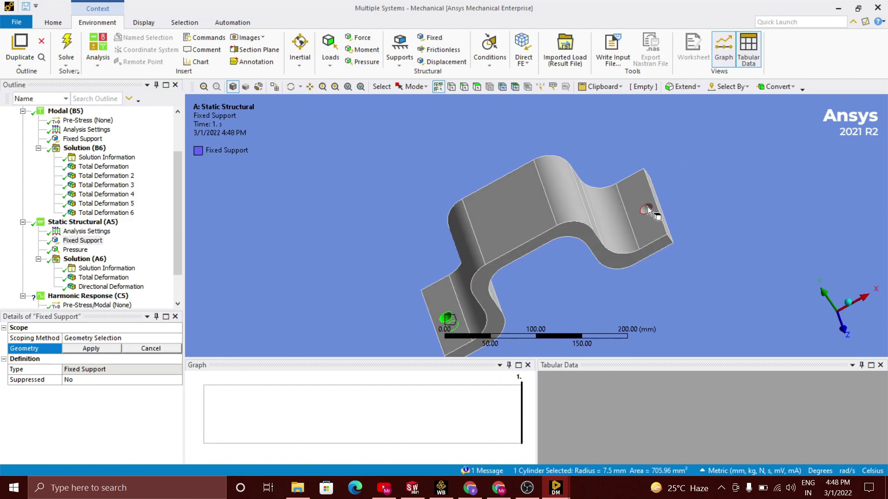
pyautogui.click(83, 138)
pyautogui.keyDown('ctrl'); pyautogui.click(691, 256); pyautogui.keyUp('ctrl')
pyautogui.click(86, 349)
pyautogui.click(74, 349)
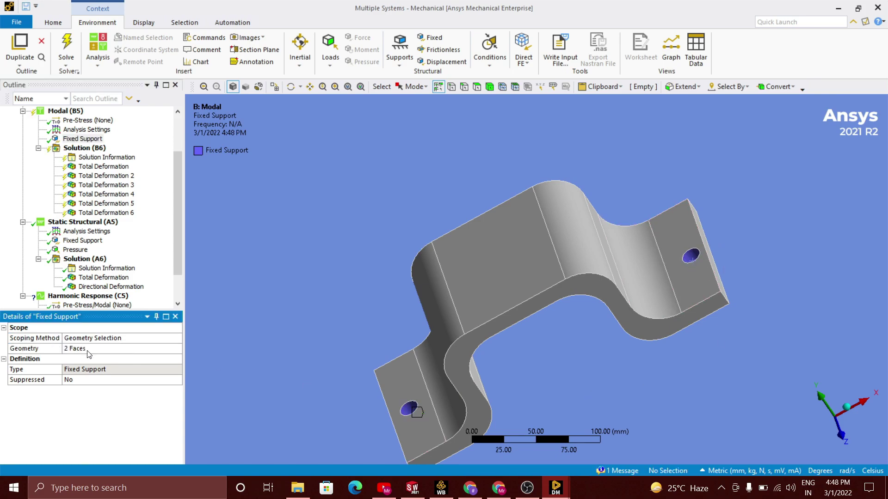
pyautogui.scroll(-1, 152, 195)
pyautogui.click(67, 44)
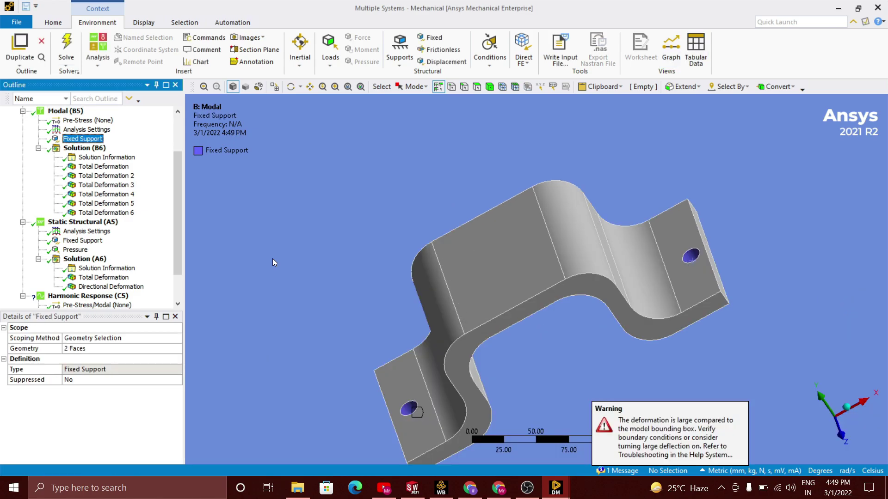
# Review the updated first, second and sixth mode shapes and the static total deformation, animating the sixth mode.
pyautogui.click(92, 166)
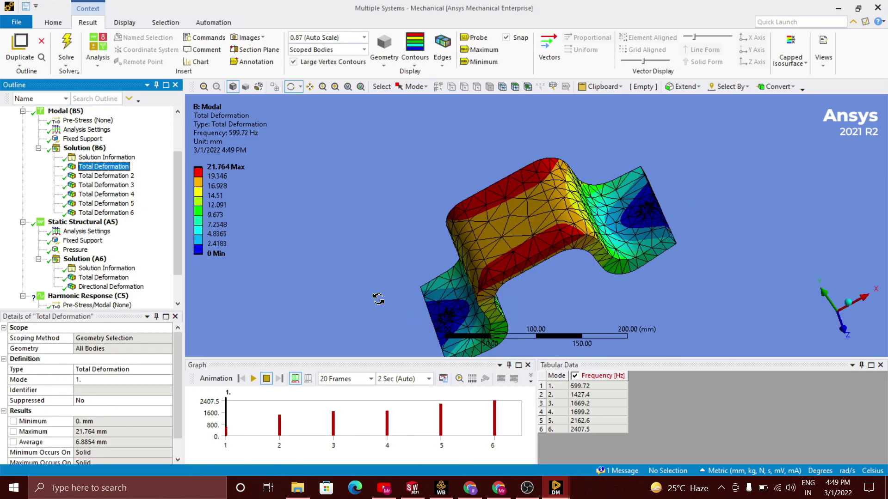
pyautogui.click(93, 176)
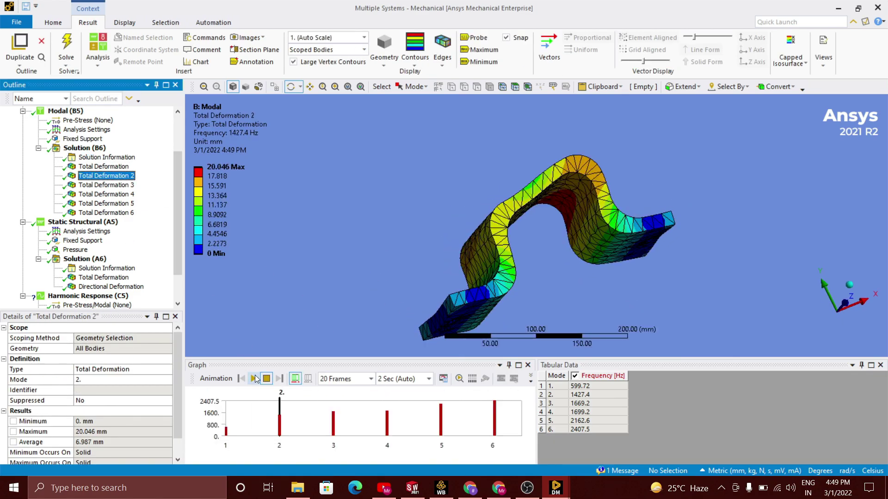
pyautogui.click(100, 213)
pyautogui.click(253, 378)
pyautogui.moveTo(622, 229); pyautogui.dragTo(650, 243)
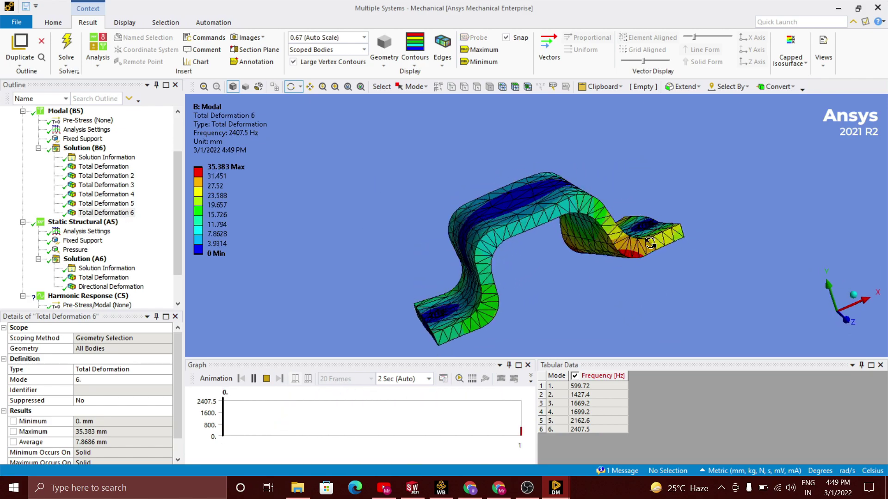
pyautogui.click(103, 276)
pyautogui.click(253, 378)
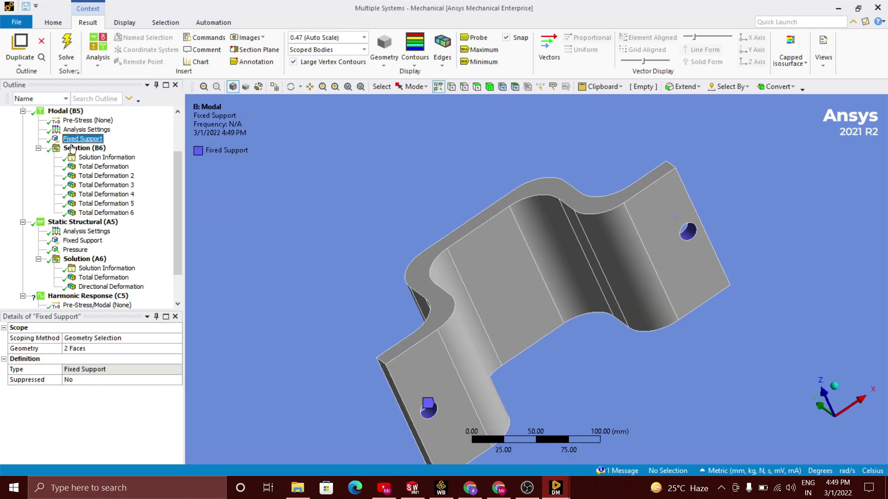
# Replace the one-hole fixed support in Static Structural with a copy of the modal two-hole support.
pyautogui.click(76, 222)
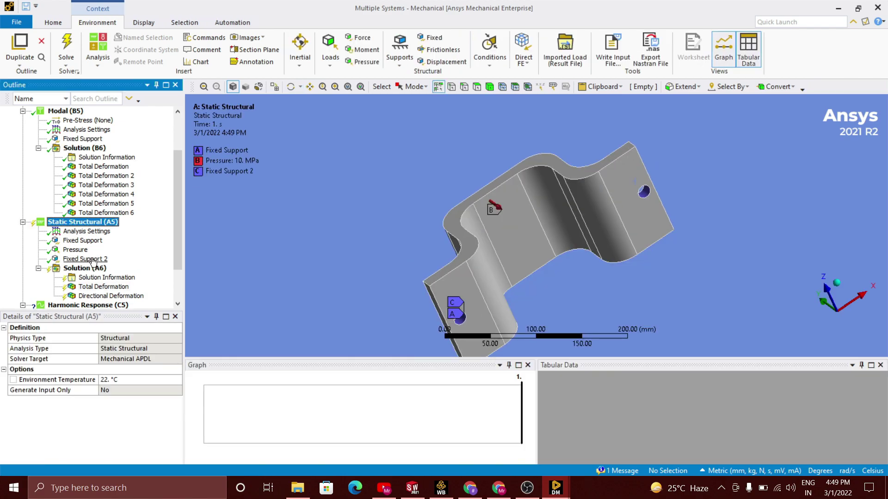
pyautogui.rightClick(92, 241)
pyautogui.click(121, 337)
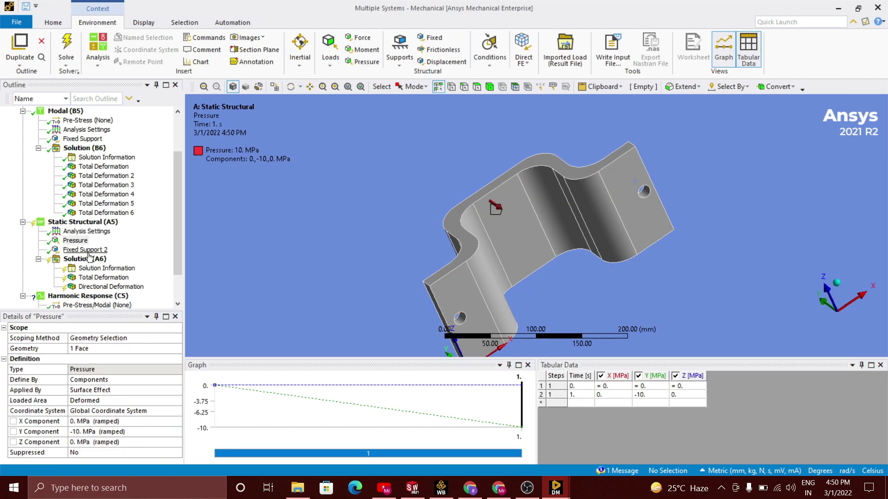
pyautogui.click(88, 251)
# Copy the two-hole fixed support from Static Structural into the Harmonic Response analysis.
pyautogui.scroll(-2, 96, 276)
pyautogui.click(81, 259)
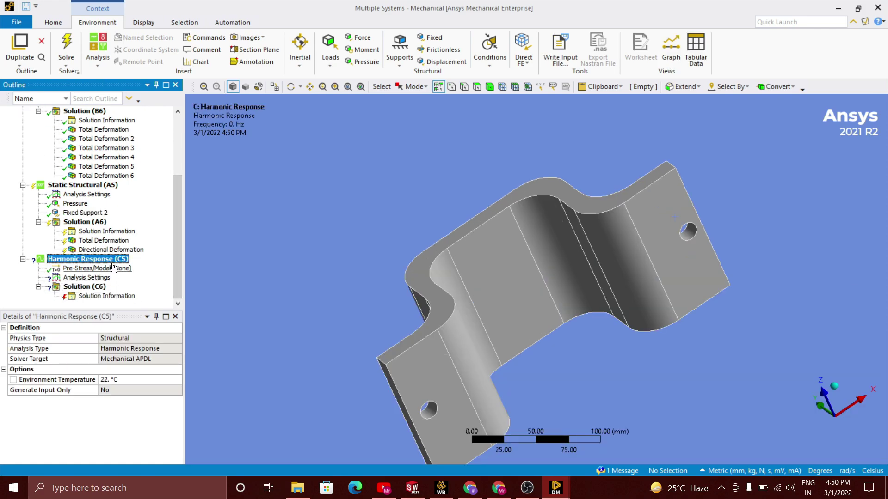
pyautogui.rightClick(111, 259)
pyautogui.moveTo(130, 263)
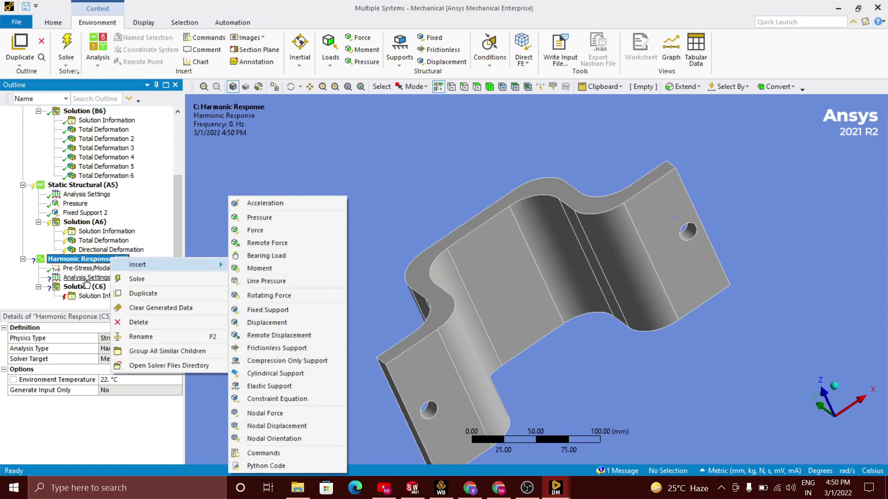
pyautogui.click(86, 212)
pyautogui.moveTo(85, 212); pyautogui.dragTo(71, 259)
# Insert a deformation frequency response result in the harmonic solution and scope it to the whole bracket body.
pyautogui.click(77, 287)
pyautogui.rightClick(91, 287)
pyautogui.moveTo(139, 292)
pyautogui.moveTo(269, 389)
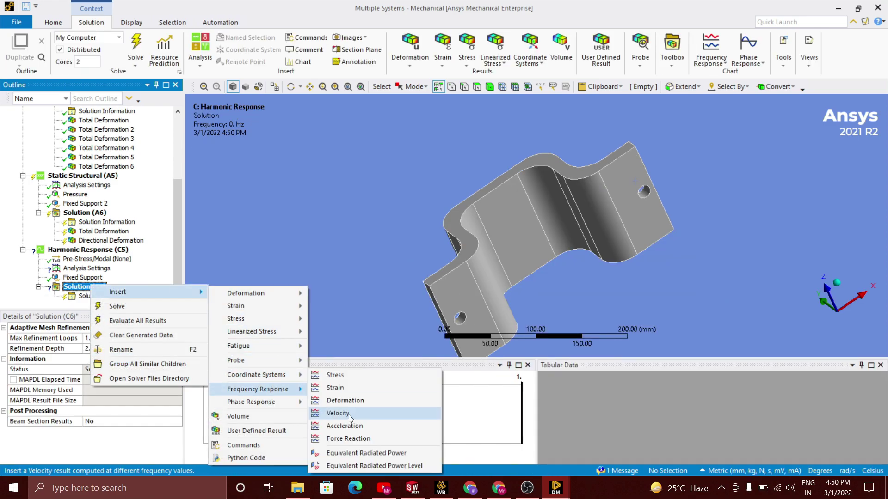
pyautogui.click(345, 400)
pyautogui.click(112, 352)
pyautogui.hotkey('ctrl', 'b')
pyautogui.hotkey('ctrl', 'a')
pyautogui.click(92, 349)
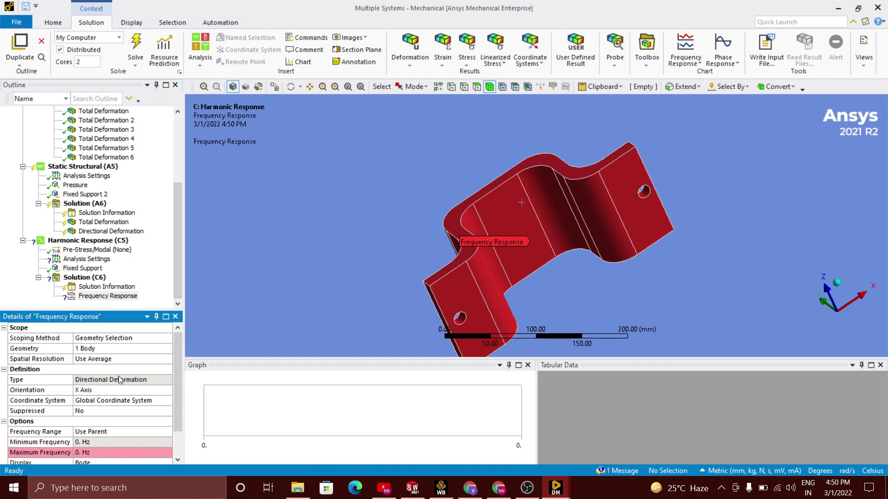
# Check the frequency limits in the harmonic frequency response result and compare them with the modal solution's natural frequencies.
pyautogui.scroll(-1, 117, 379)
pyautogui.click(122, 423)
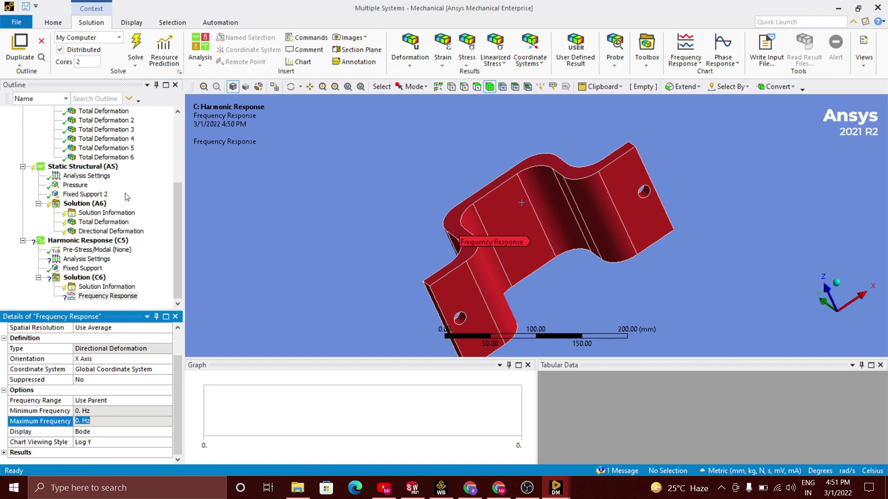
pyautogui.scroll(2, 96, 209)
pyautogui.click(85, 148)
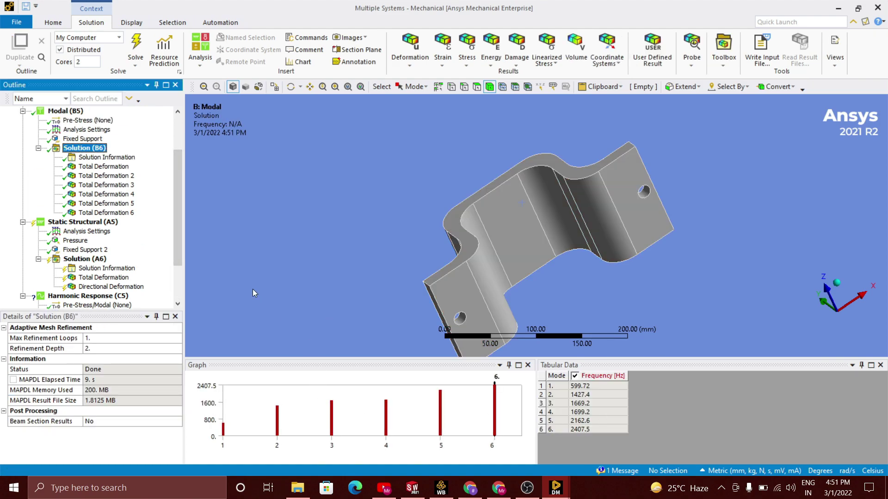
pyautogui.scroll(-2, 176, 237)
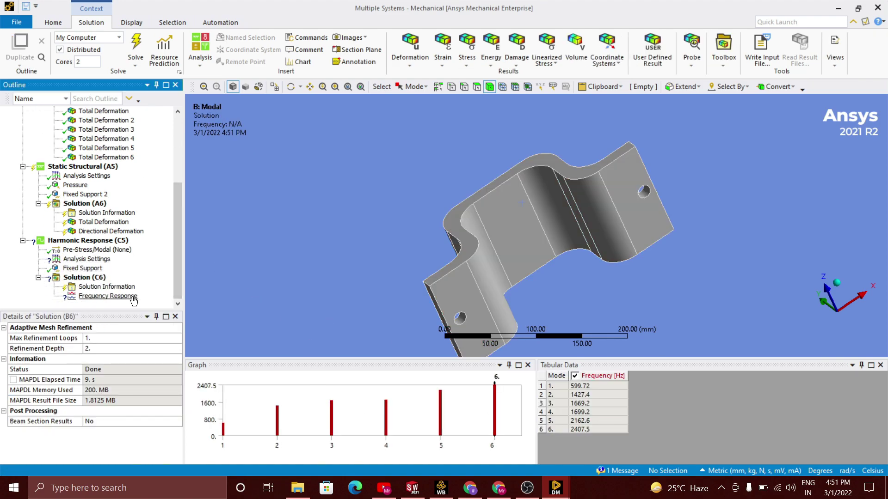
pyautogui.click(108, 296)
pyautogui.click(105, 442)
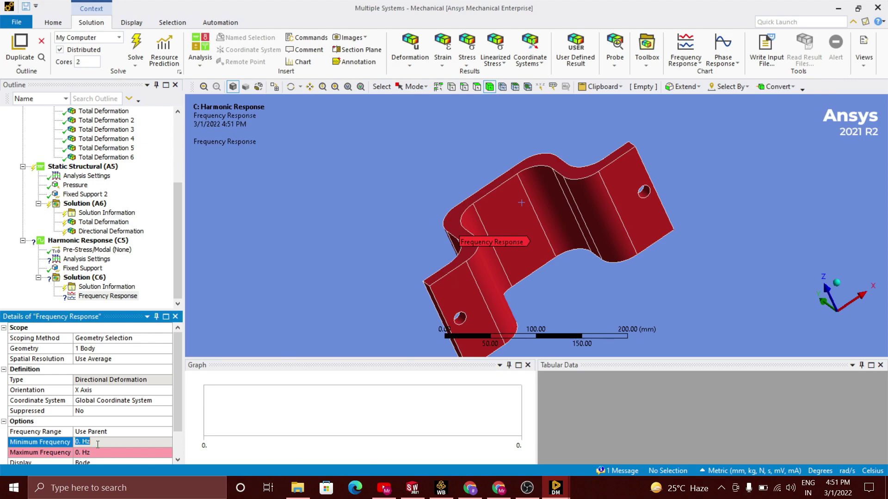
pyautogui.scroll(-1, 97, 444)
# Set the harmonic response frequency range to 500 Hz minimum and 2500 Hz maximum, and try to solve the analysis.
pyautogui.click(88, 240)
pyautogui.click(97, 250)
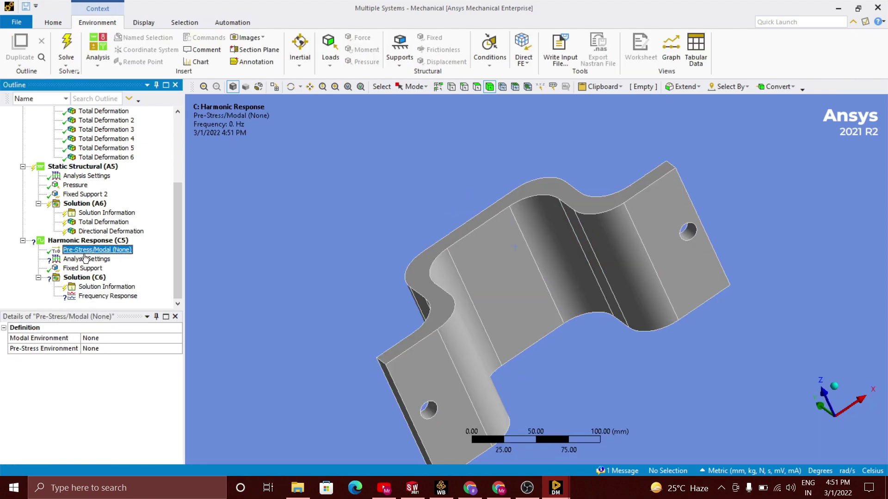
pyautogui.click(87, 259)
pyautogui.click(110, 369)
pyautogui.click(119, 380)
pyautogui.write('2500')
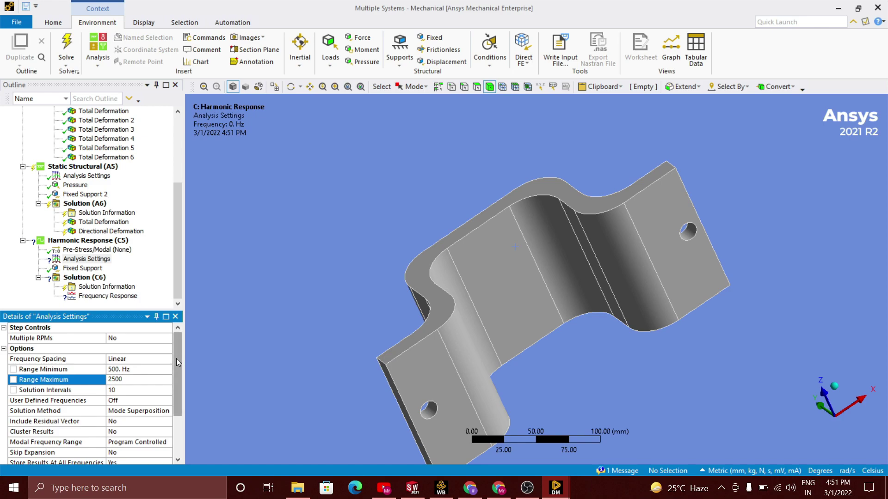
pyautogui.scroll(-2, 171, 369)
pyautogui.scroll(2, 173, 366)
pyautogui.scroll(-2, 172, 367)
pyautogui.scroll(2, 172, 366)
pyautogui.click(66, 51)
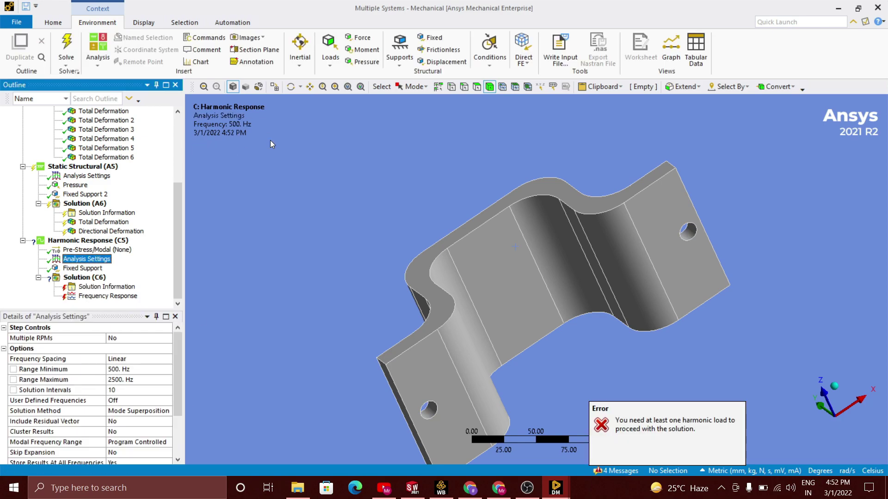
# Copy the pressure load from Static Structural into the Harmonic Response analysis and solve it.
pyautogui.moveTo(75, 185); pyautogui.dragTo(76, 240)
pyautogui.click(67, 51)
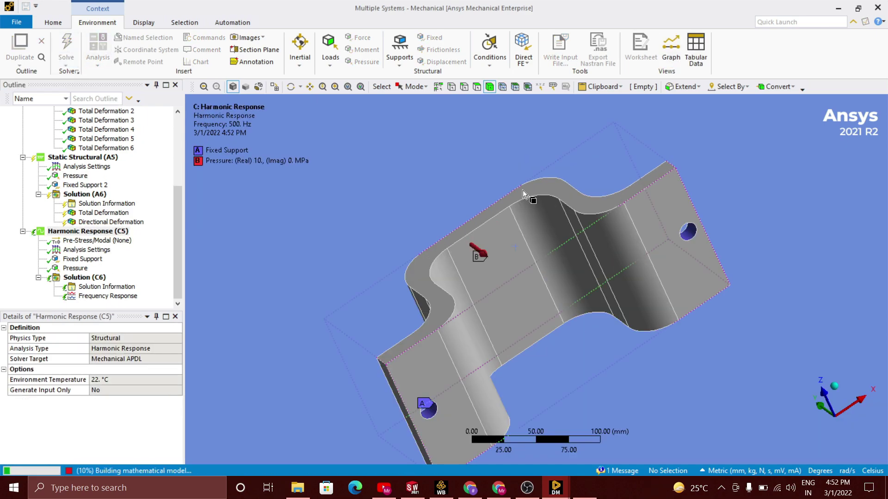
pyautogui.scroll(-3, 301, 228)
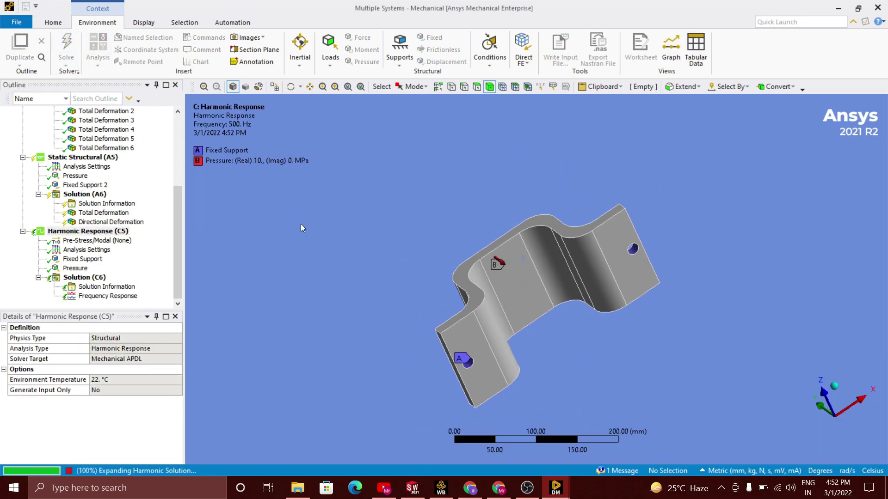
# Review the harmonic frequency response plot, the second and fifth mode shapes, and the static total and directional deformations.
pyautogui.click(107, 296)
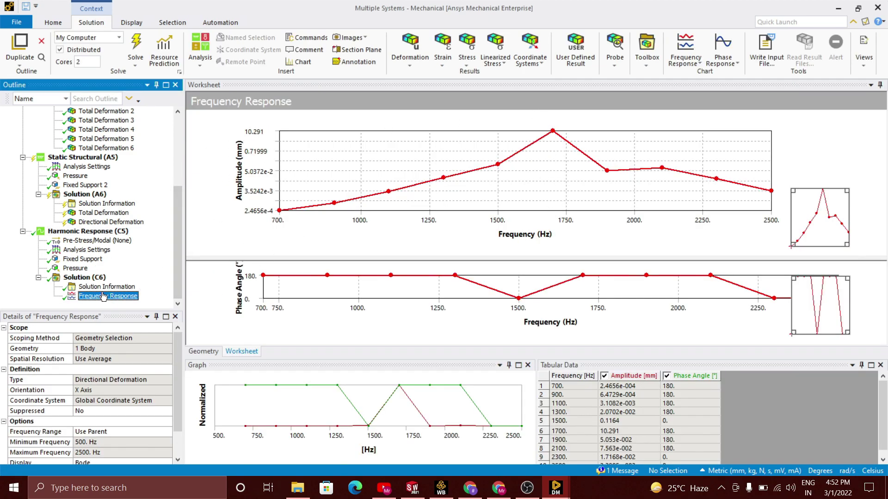
pyautogui.click(111, 222)
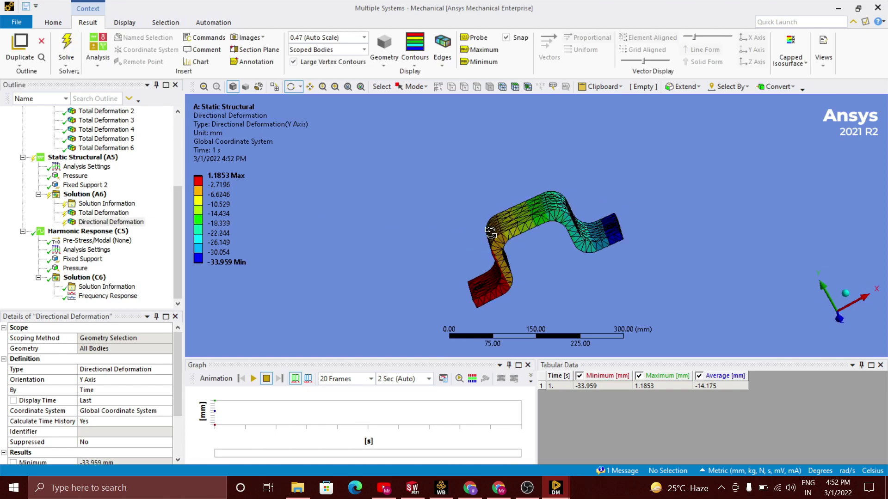
pyautogui.moveTo(180, 233); pyautogui.dragTo(170, 196)
pyautogui.click(99, 176)
pyautogui.click(105, 204)
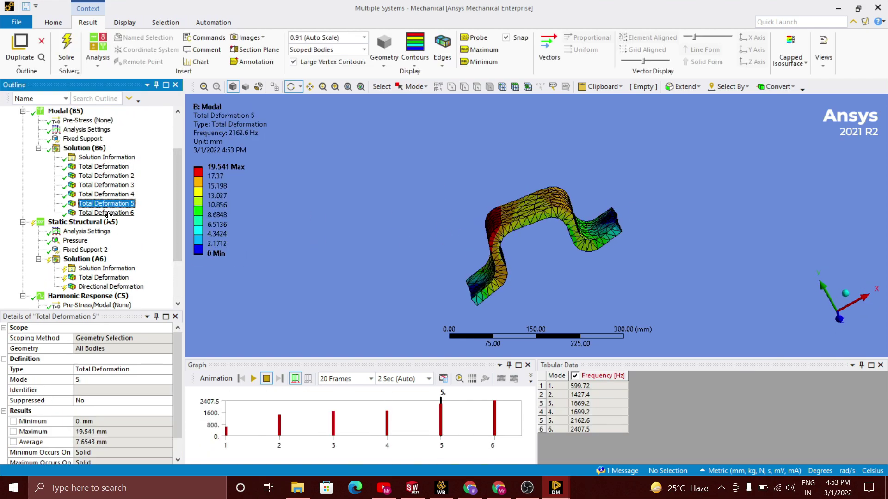
pyautogui.click(86, 250)
pyautogui.click(100, 278)
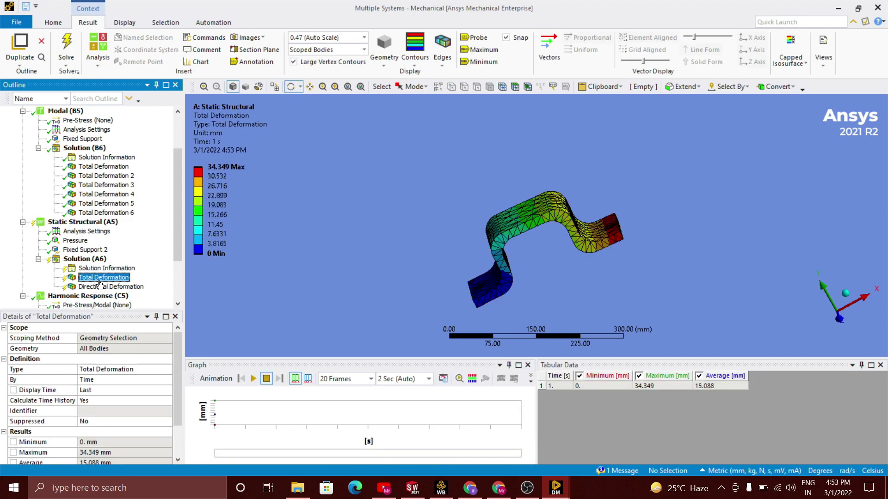
pyautogui.scroll(-2, 173, 248)
pyautogui.scroll(-1, 179, 264)
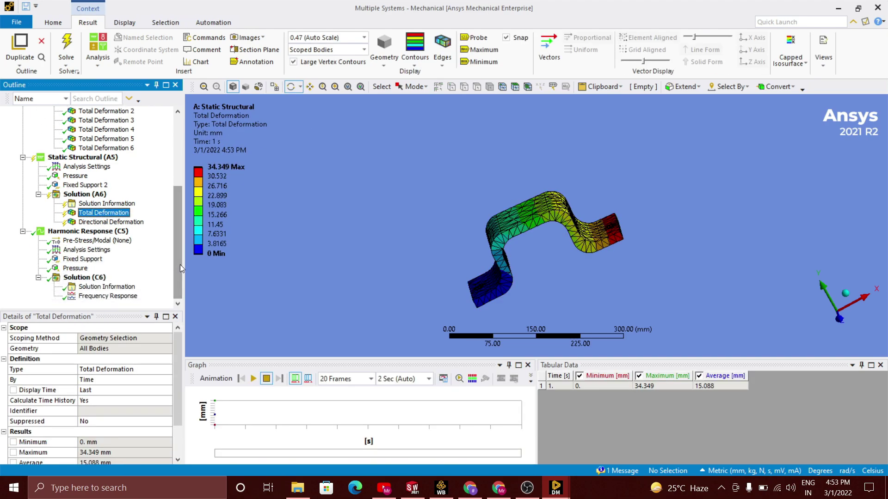
pyautogui.click(105, 222)
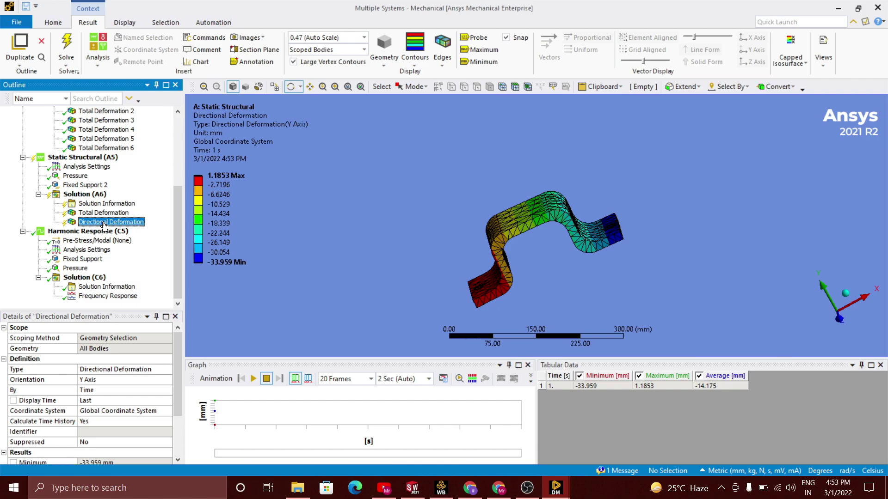